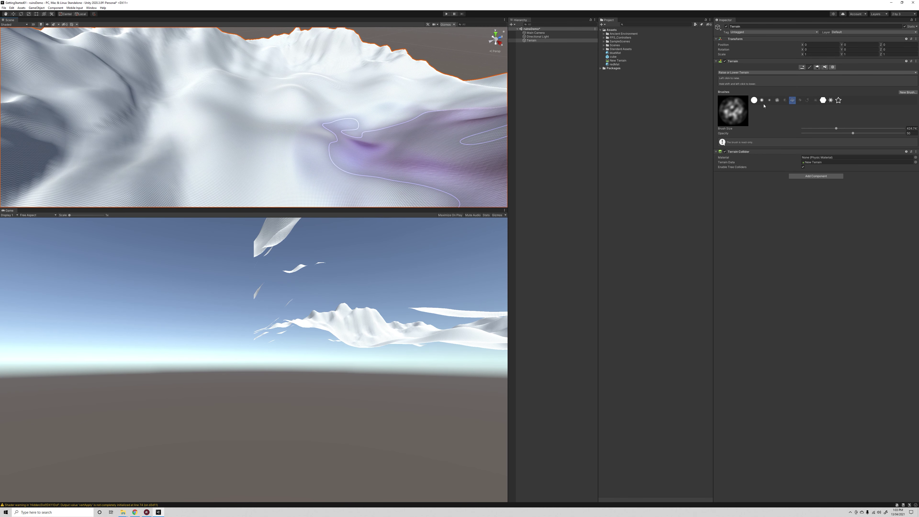
- Choose the solid round terrain brush and try sculpting the valley with it at a reduced opacity
{"action": "left_click", "coordinate": [754, 100]}
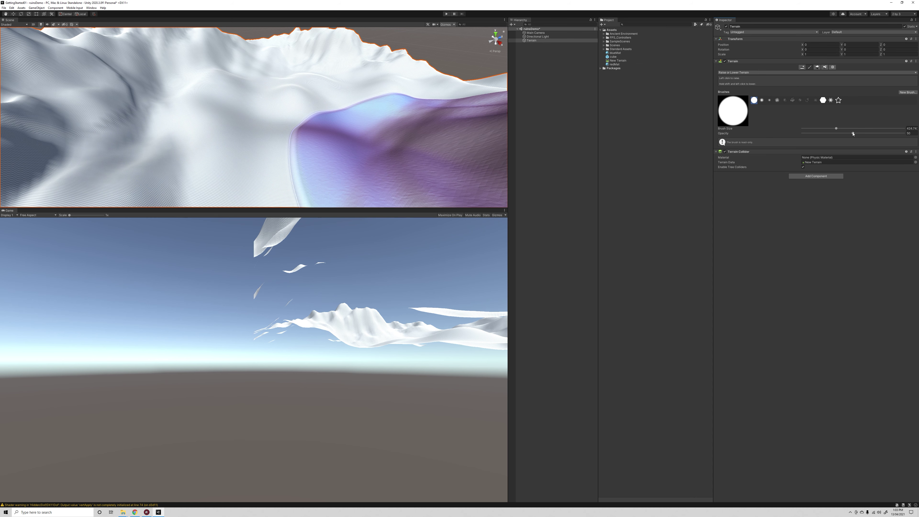
{"action": "left_click_drag", "start_coordinate": [853, 133], "coordinate": [846, 135]}
{"action": "mouse_move", "coordinate": [296, 129]}
{"action": "left_mouse_down"}
{"action": "mouse_move", "coordinate": [356, 130]}
{"action": "mouse_move", "coordinate": [259, 114]}
{"action": "left_mouse_up"}
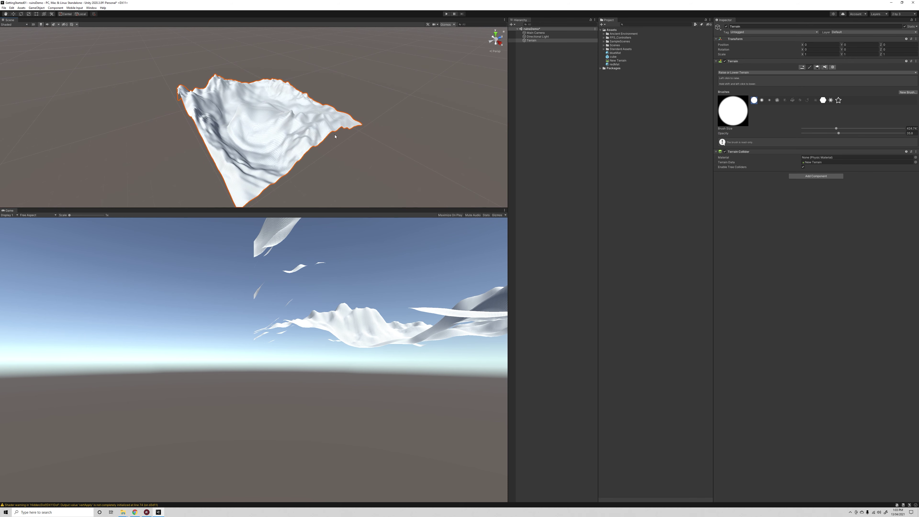
{"action": "scroll", "coordinate": [278, 120], "scroll_direction": "up", "scroll_amount": 5}
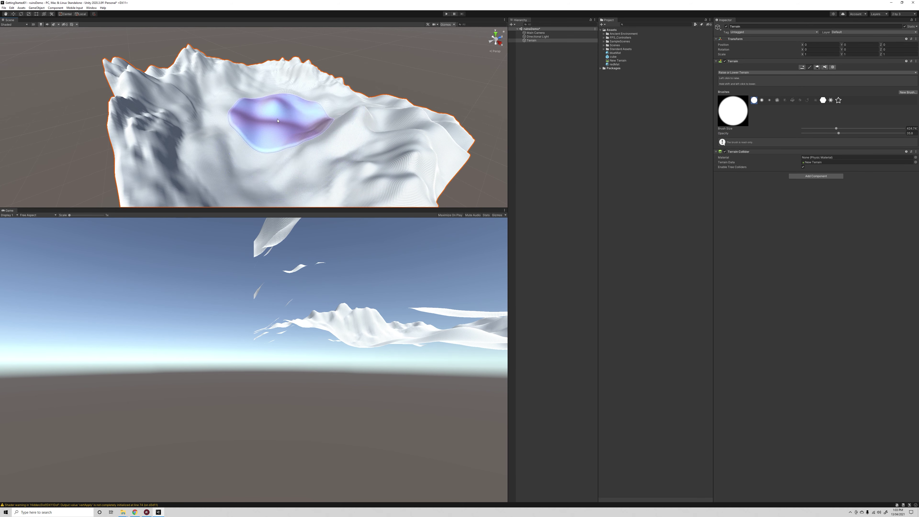
{"action": "mouse_move", "coordinate": [275, 125]}
{"action": "left_mouse_down"}
{"action": "mouse_move", "coordinate": [257, 134]}
{"action": "mouse_move", "coordinate": [250, 123]}
{"action": "mouse_move", "coordinate": [266, 123]}
{"action": "left_mouse_up"}
{"action": "key", "text": "ctrl+z"}
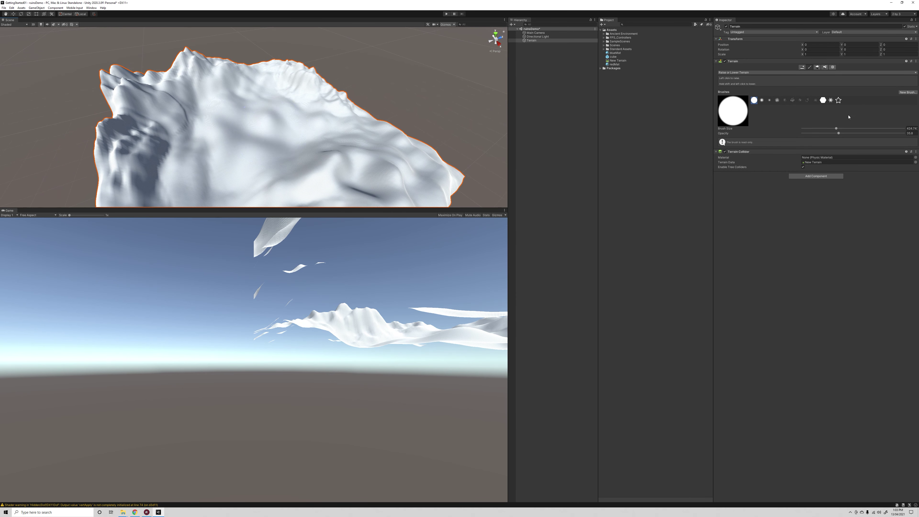
- Reduce the brush opacity to about 5, shrink the brush, and lower the middle of the valley into a flat-floored basin
{"action": "left_click_drag", "start_coordinate": [842, 133], "coordinate": [810, 137]}
{"action": "mouse_move", "coordinate": [275, 134]}
{"action": "left_mouse_down"}
{"action": "mouse_move", "coordinate": [277, 153]}
{"action": "mouse_move", "coordinate": [265, 119]}
{"action": "mouse_move", "coordinate": [266, 135]}
{"action": "mouse_move", "coordinate": [232, 150]}
{"action": "mouse_move", "coordinate": [154, 160]}
{"action": "left_mouse_up"}
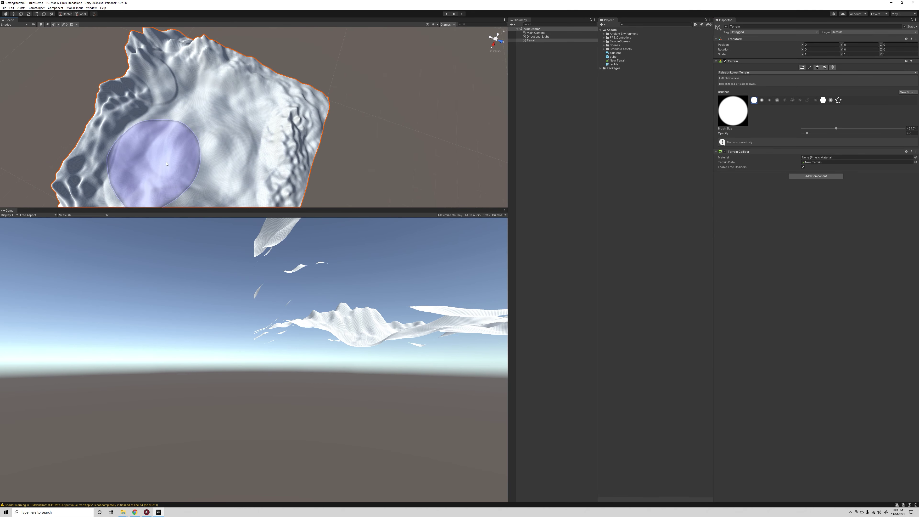
{"action": "mouse_move", "coordinate": [255, 161]}
{"action": "left_mouse_down", "text": "alt"}
{"action": "mouse_move", "coordinate": [302, 140]}
{"action": "mouse_move", "coordinate": [353, 160]}
{"action": "mouse_move", "coordinate": [281, 148]}
{"action": "left_mouse_up", "text": "alt"}
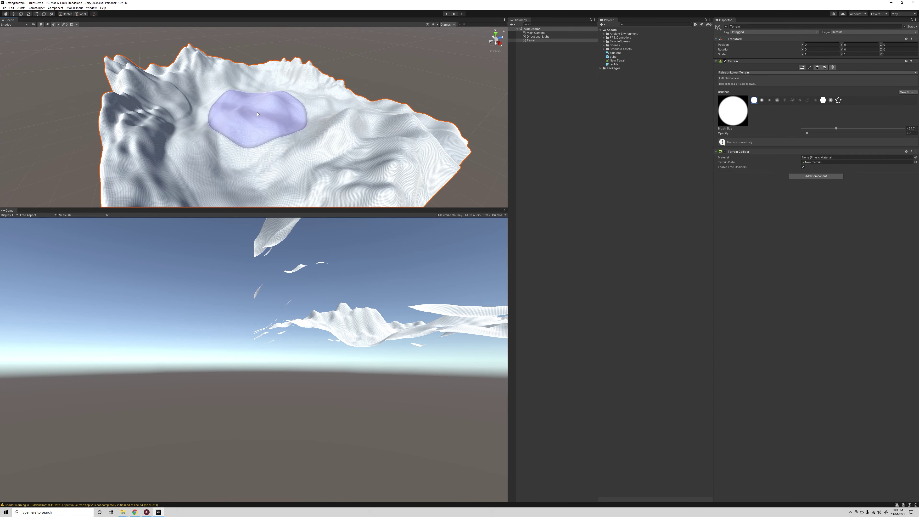
{"action": "mouse_move", "coordinate": [278, 106]}
{"action": "left_mouse_down"}
{"action": "mouse_move", "coordinate": [214, 148]}
{"action": "mouse_move", "coordinate": [271, 106]}
{"action": "mouse_move", "coordinate": [263, 125]}
{"action": "left_mouse_up"}
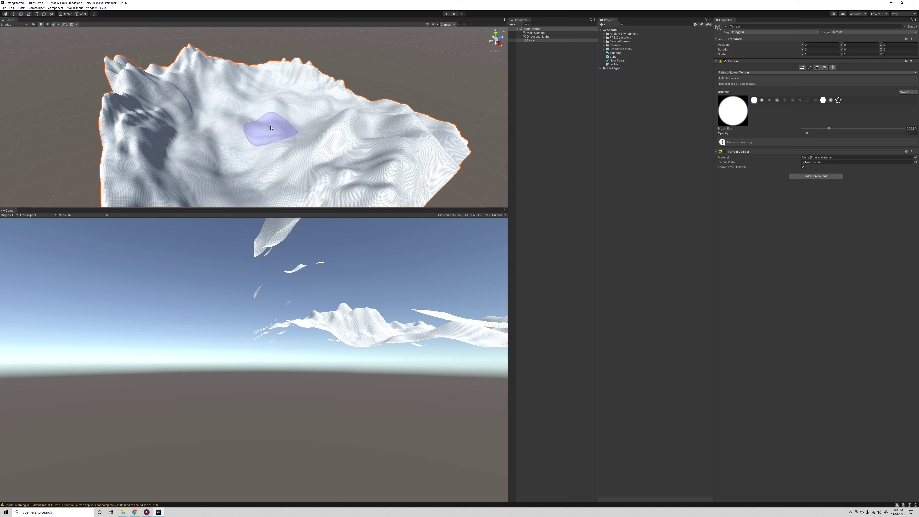
{"action": "mouse_move", "coordinate": [270, 127]}
{"action": "left_mouse_down"}
{"action": "mouse_move", "coordinate": [268, 139]}
{"action": "mouse_move", "coordinate": [267, 127]}
{"action": "mouse_move", "coordinate": [239, 138]}
{"action": "mouse_move", "coordinate": [268, 138]}
{"action": "mouse_move", "coordinate": [265, 124]}
{"action": "mouse_move", "coordinate": [237, 141]}
{"action": "mouse_move", "coordinate": [269, 152]}
{"action": "left_mouse_up"}
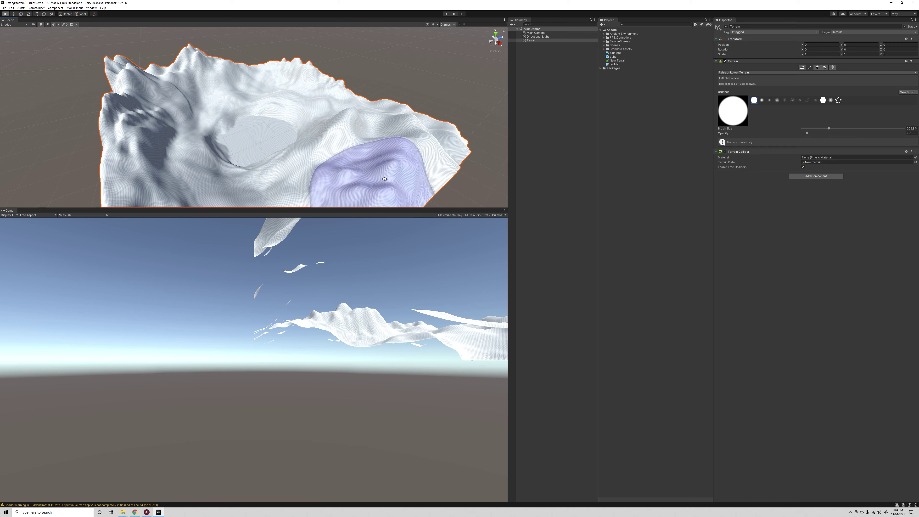
- Delete the Main Camera and place the FPSController prefab from FPS_Controllers on the flat basin floor
{"action": "mouse_move", "coordinate": [371, 175]}
{"action": "left_mouse_down", "text": "alt"}
{"action": "mouse_move", "coordinate": [436, 178]}
{"action": "mouse_move", "coordinate": [396, 139]}
{"action": "mouse_move", "coordinate": [355, 129]}
{"action": "mouse_move", "coordinate": [429, 134]}
{"action": "mouse_move", "coordinate": [427, 125]}
{"action": "left_mouse_up", "text": "alt"}
{"action": "scroll", "coordinate": [355, 129], "scroll_direction": "up", "scroll_amount": 3}
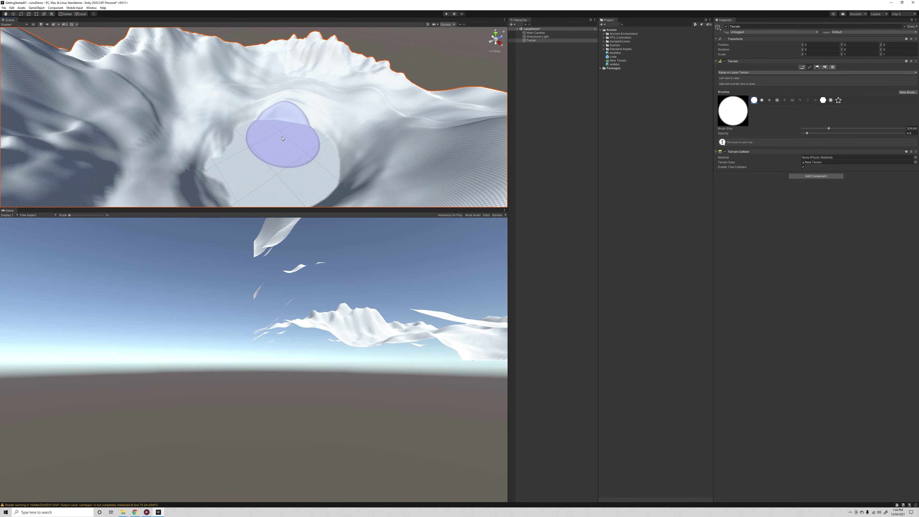
{"action": "left_click_drag", "start_coordinate": [309, 141], "coordinate": [343, 152], "text": "alt"}
{"action": "key", "text": "q"}
{"action": "right_click_drag", "start_coordinate": [344, 152], "coordinate": [413, 167], "text": "alt"}
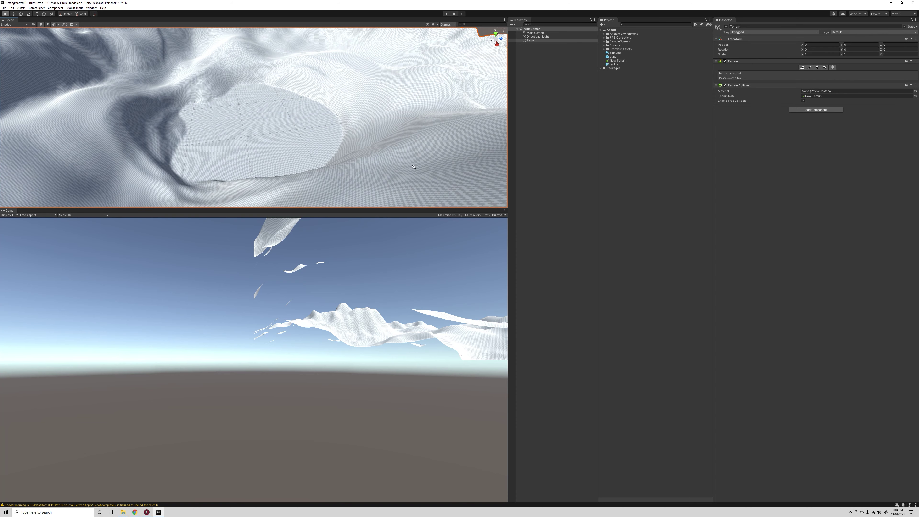
{"action": "left_click_drag", "start_coordinate": [414, 167], "coordinate": [426, 150], "text": "alt"}
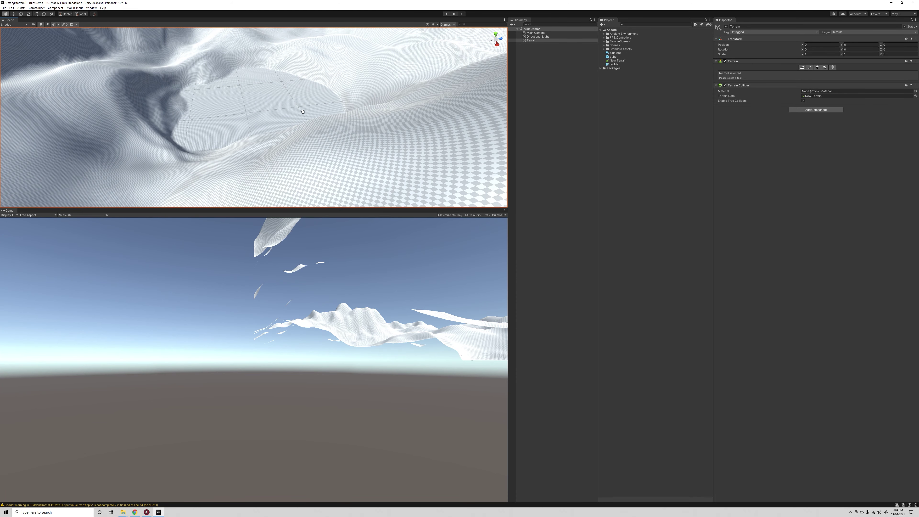
{"action": "left_click", "coordinate": [535, 33]}
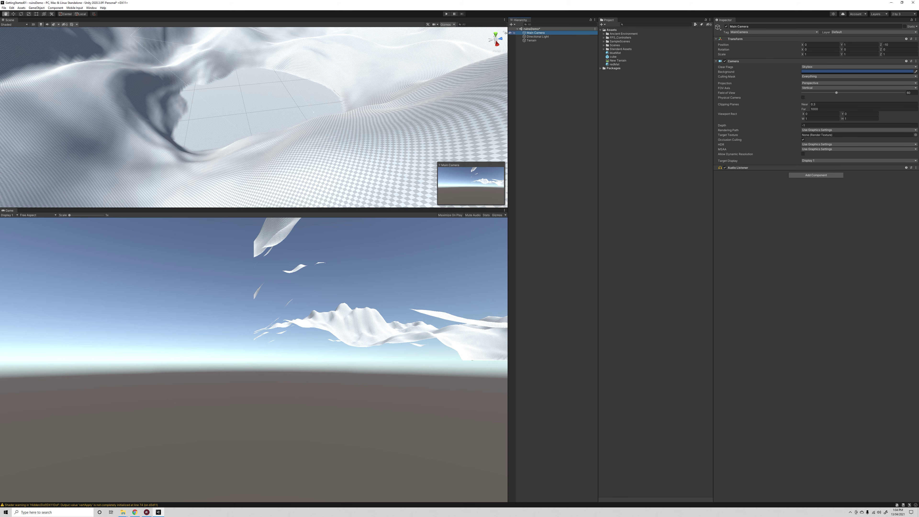
{"action": "key", "text": "Delete"}
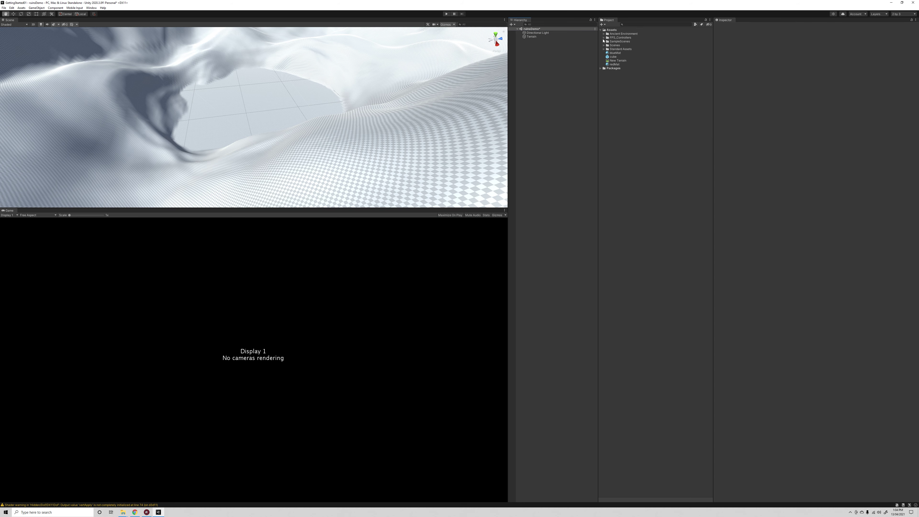
{"action": "left_click", "coordinate": [603, 38]}
{"action": "left_click_drag", "start_coordinate": [621, 42], "coordinate": [278, 99]}
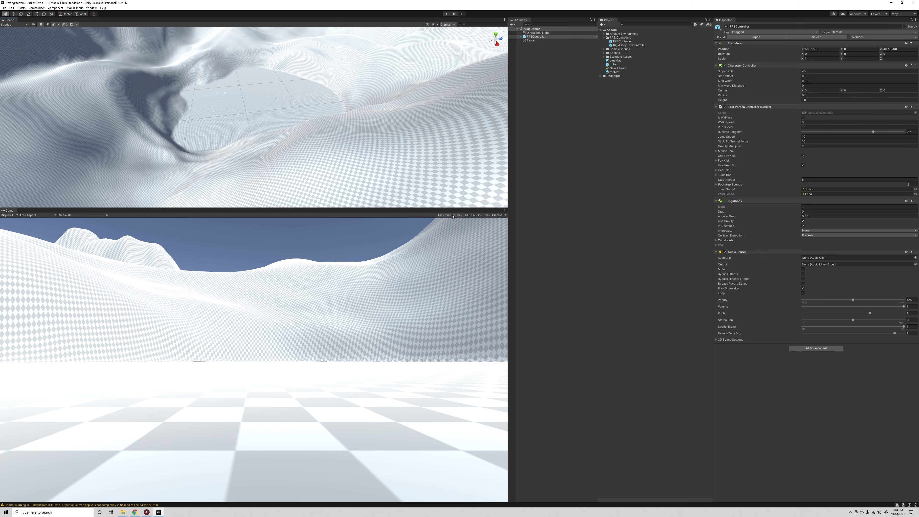
- Playtest the scene with Maximize On Play, walking the first-person character across the basin and up its slopes, and stop play mode
{"action": "left_click", "coordinate": [446, 13]}
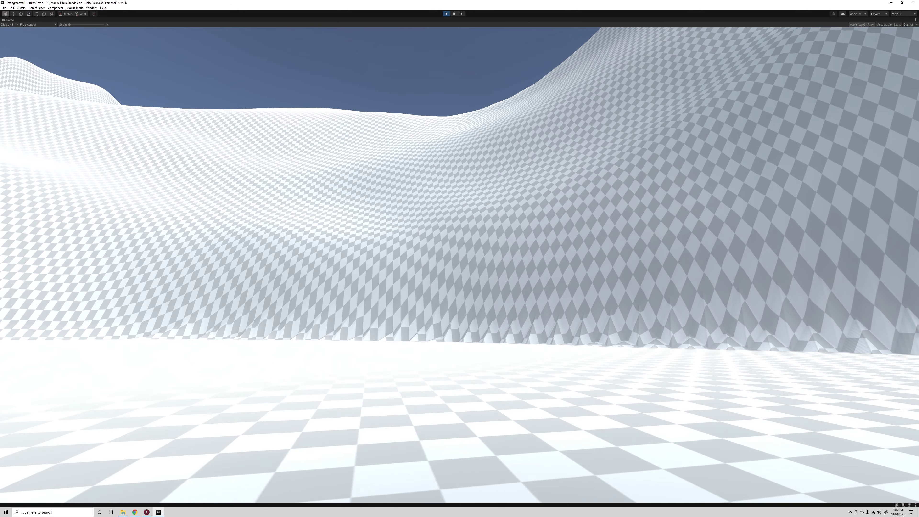
{"action": "key", "text": "w"}
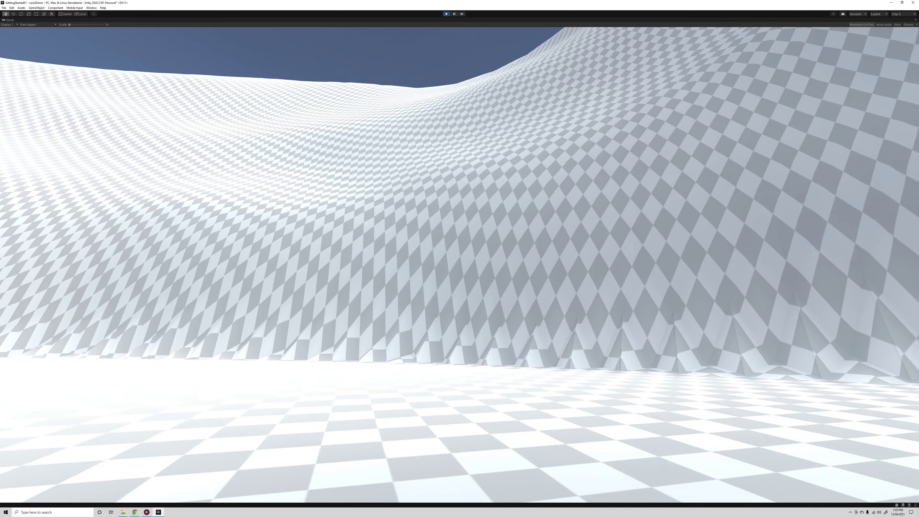
{"action": "key", "text": "w"}
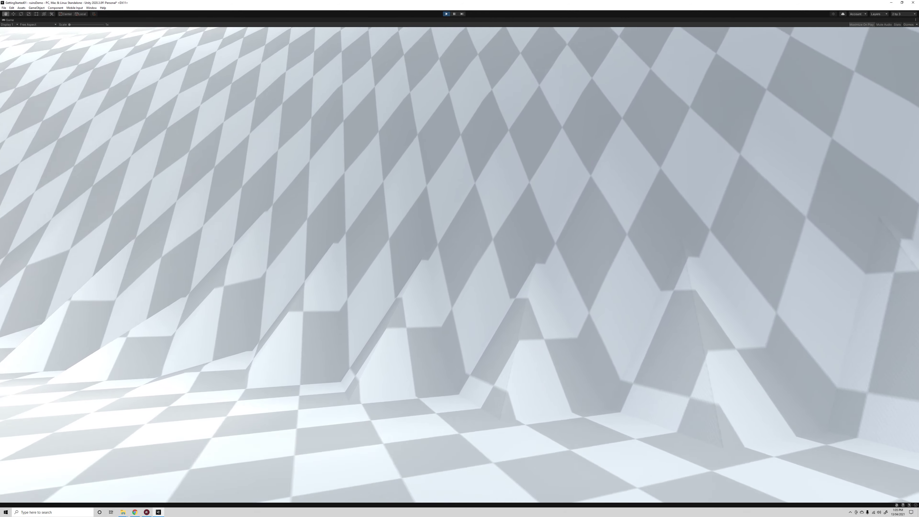
{"action": "key", "text": "w"}
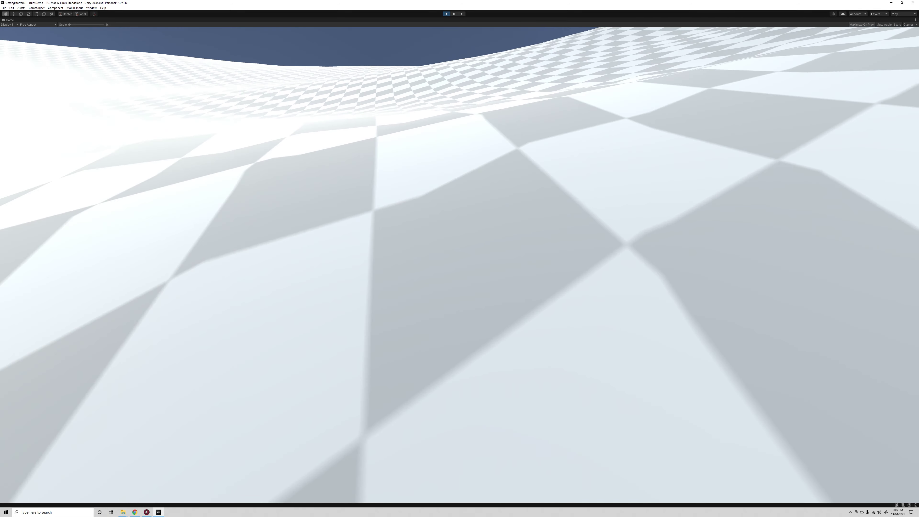
{"action": "key", "text": "w"}
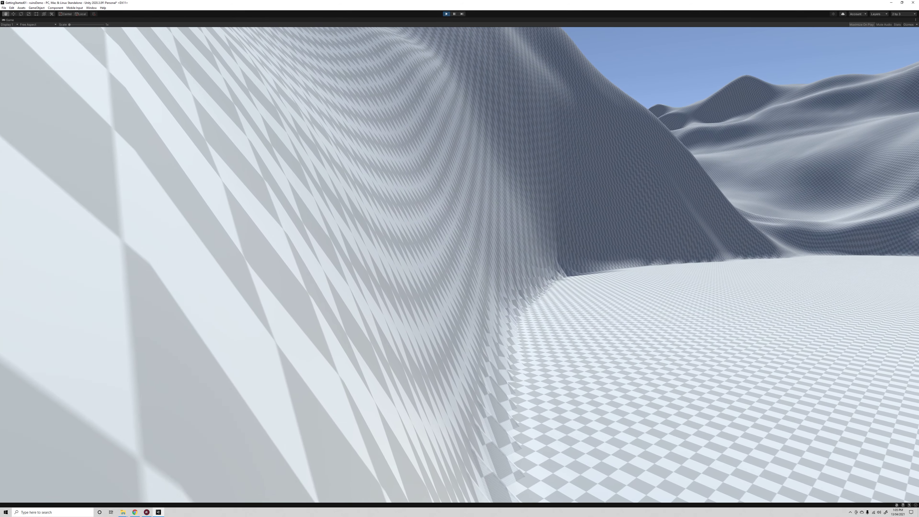
{"action": "key", "text": "w"}
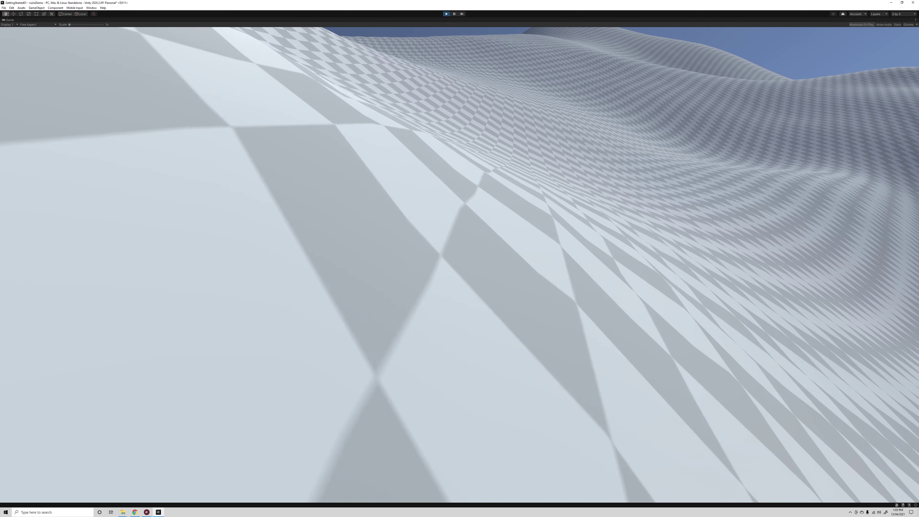
{"action": "key", "text": "w"}
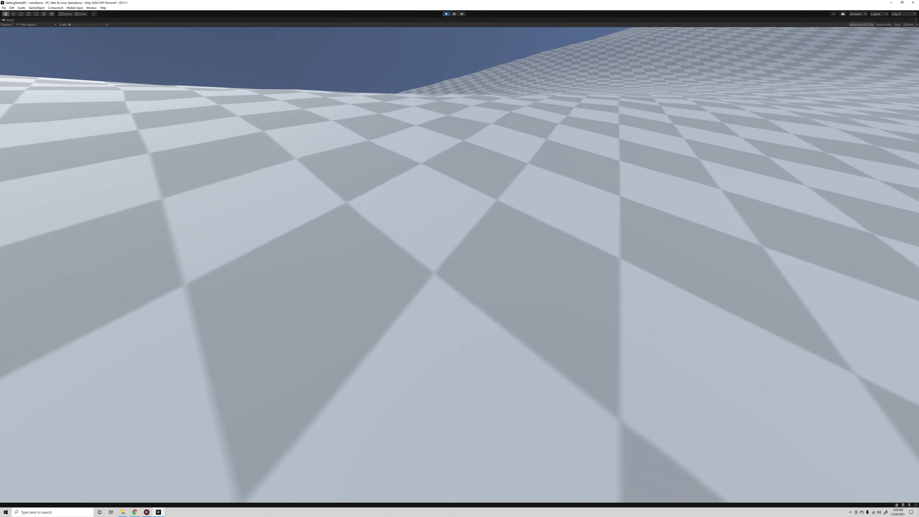
{"action": "key", "text": "w"}
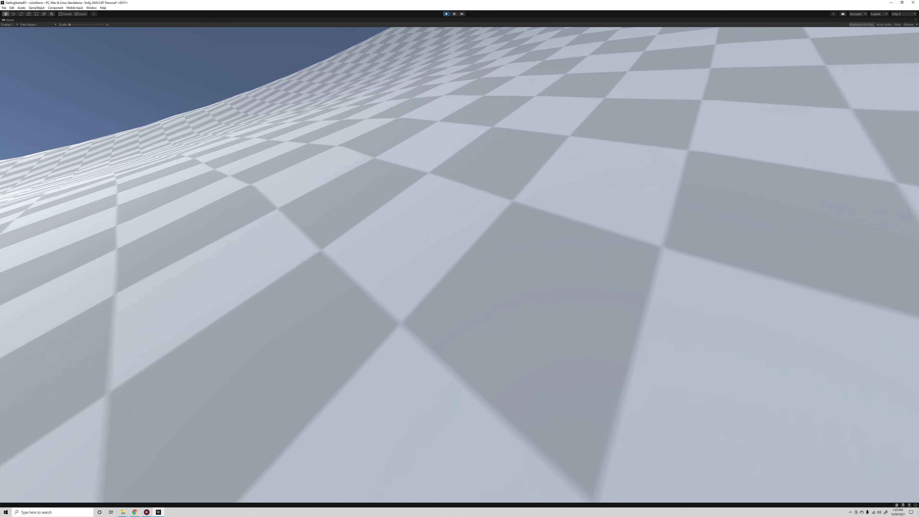
{"action": "key", "text": "w"}
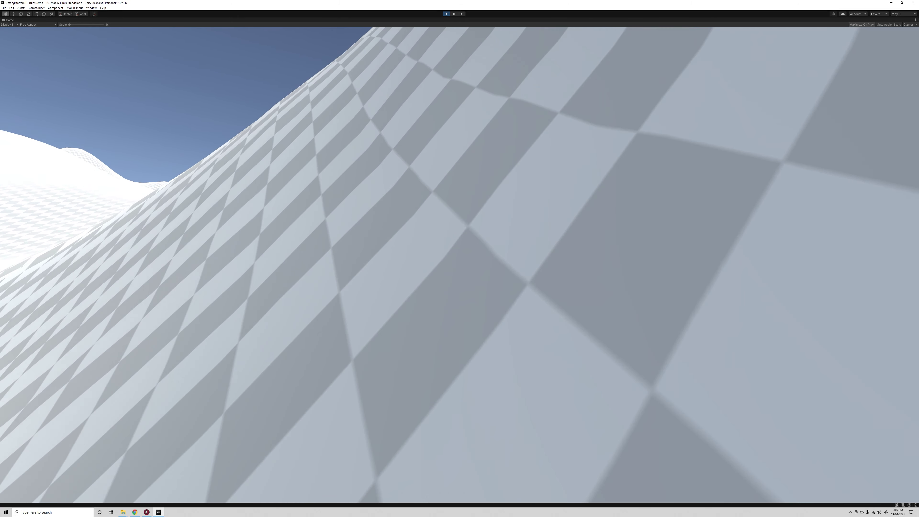
{"action": "key", "text": "w"}
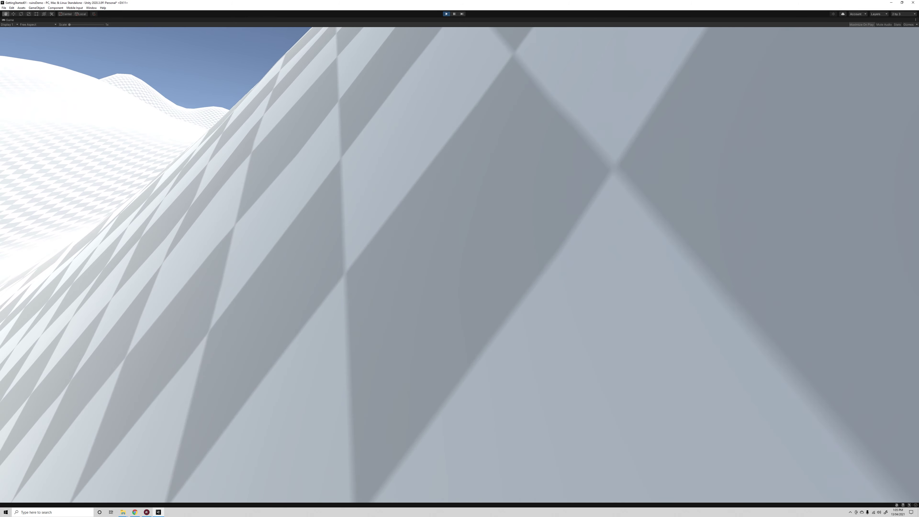
{"action": "key", "text": "w"}
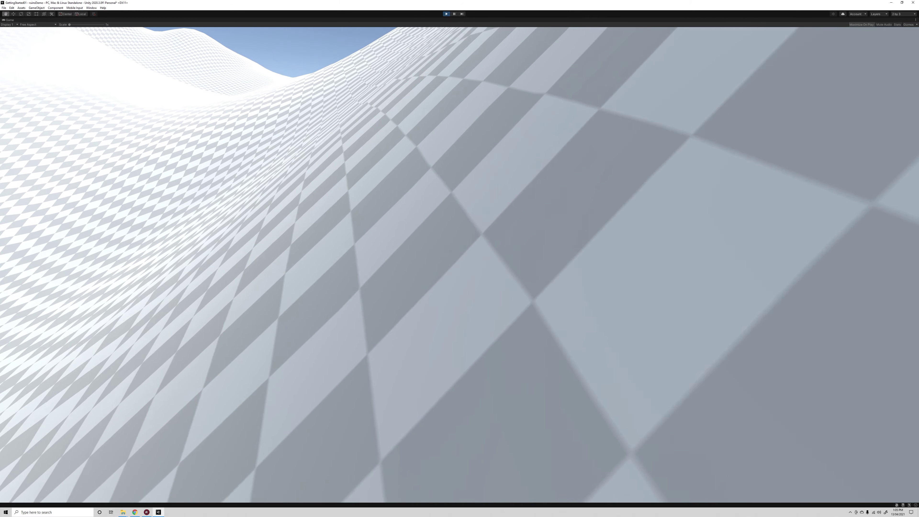
{"action": "key", "text": "w"}
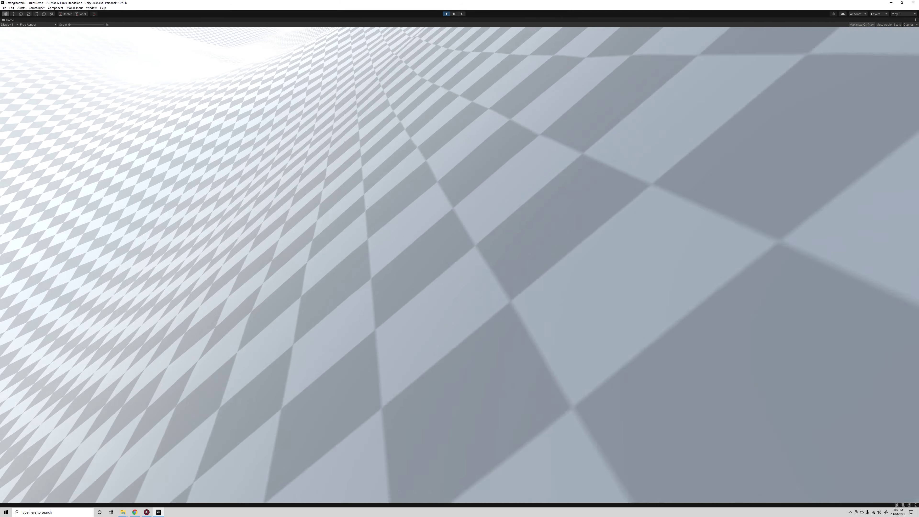
{"action": "key", "text": "w"}
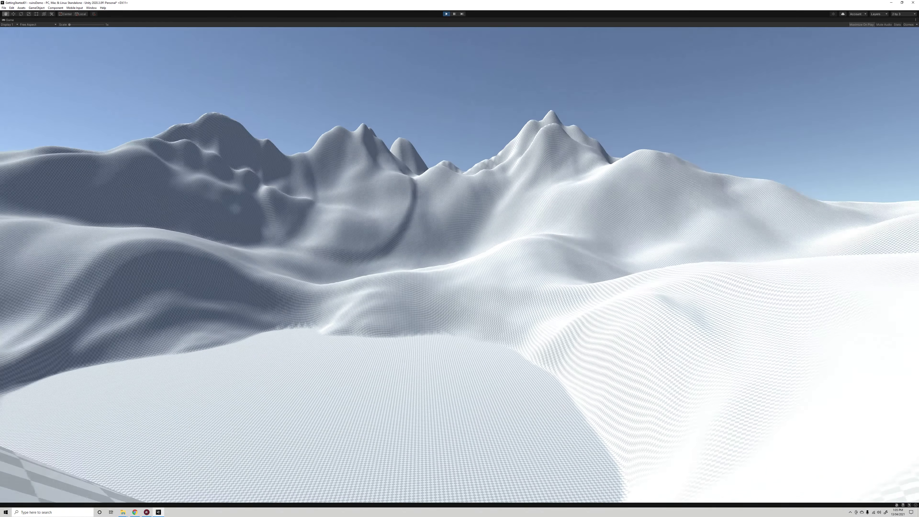
{"action": "key", "text": "w"}
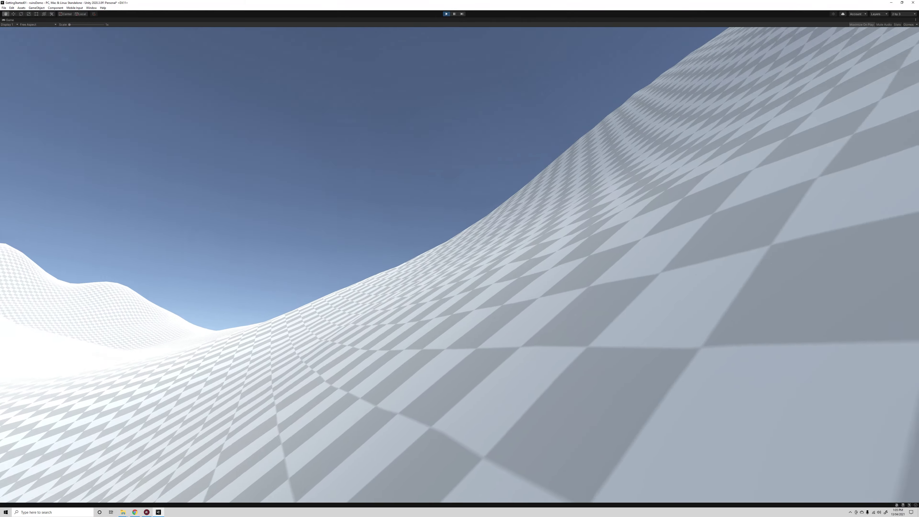
{"action": "key", "text": "w"}
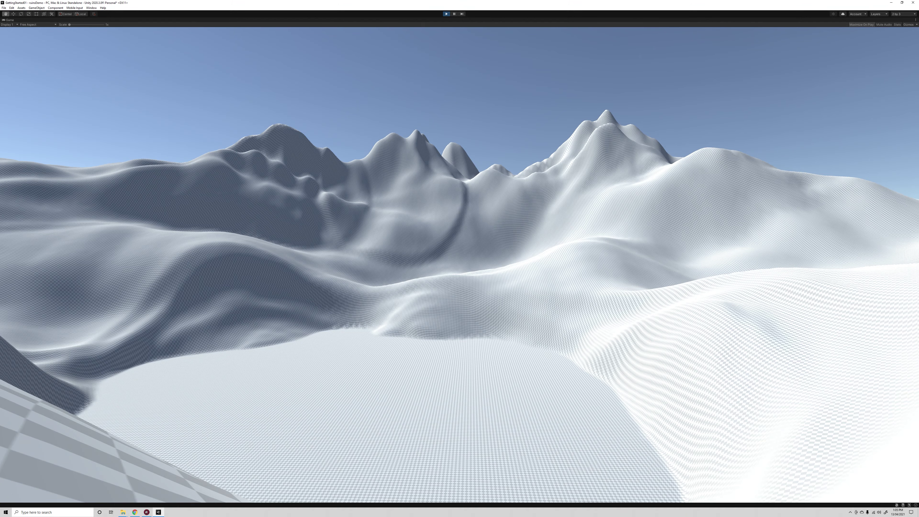
{"action": "key", "text": "w"}
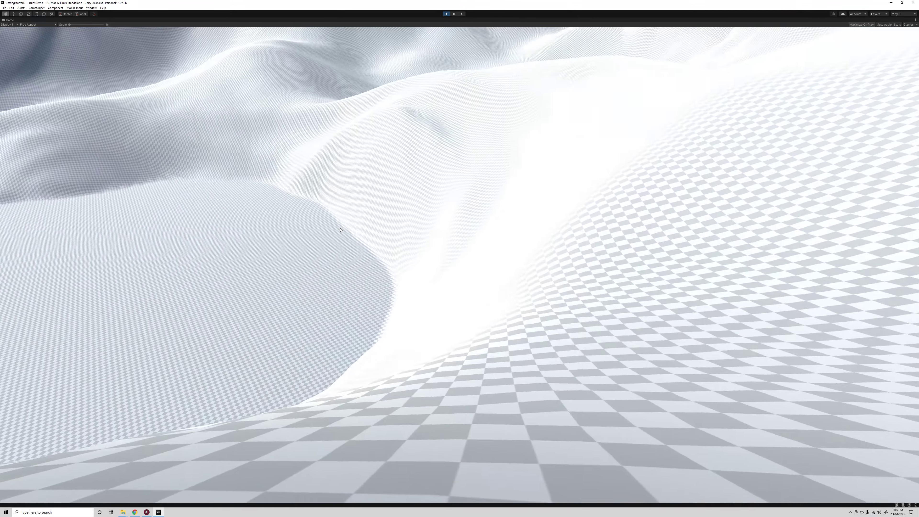
{"action": "key", "text": "w"}
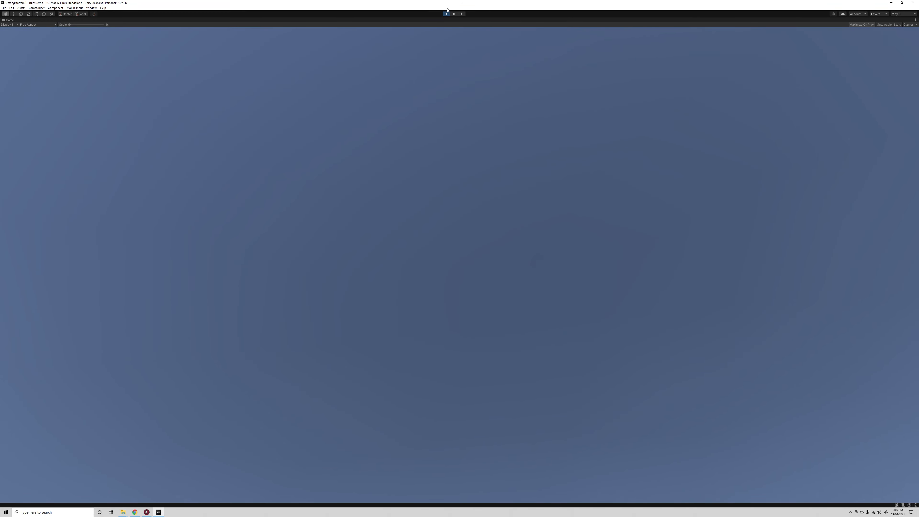
{"action": "left_click", "coordinate": [446, 14]}
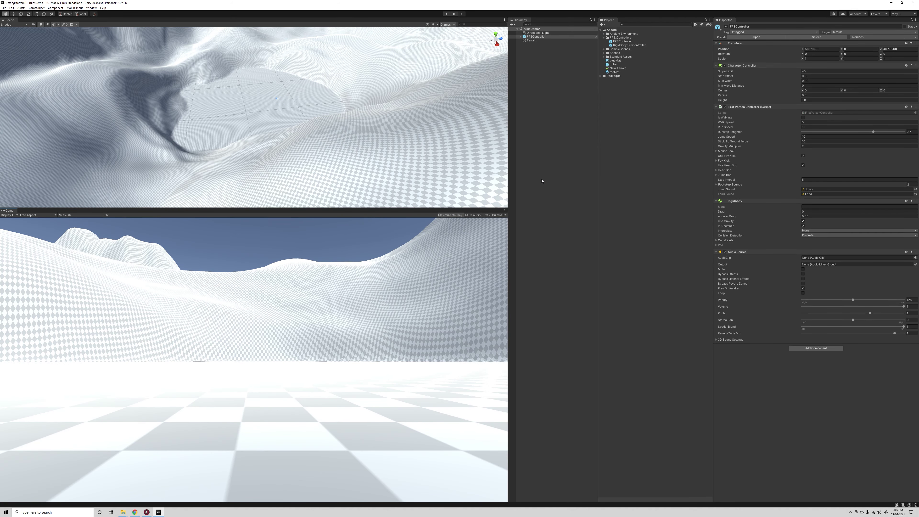
- Choose the mottled noise brush for raising terrain, reduce its opacity to about 1.1, and roughen the basin's floor and edge
{"action": "left_click", "coordinate": [531, 41]}
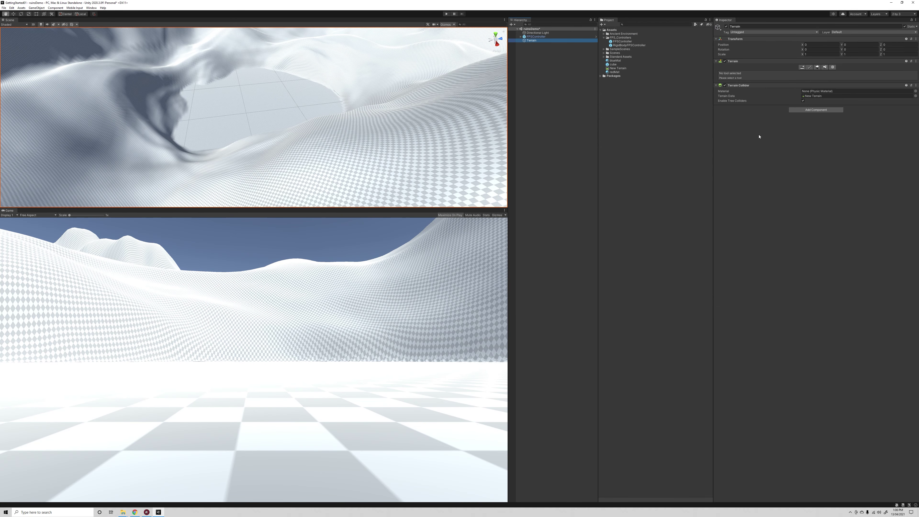
{"action": "left_click", "coordinate": [809, 67]}
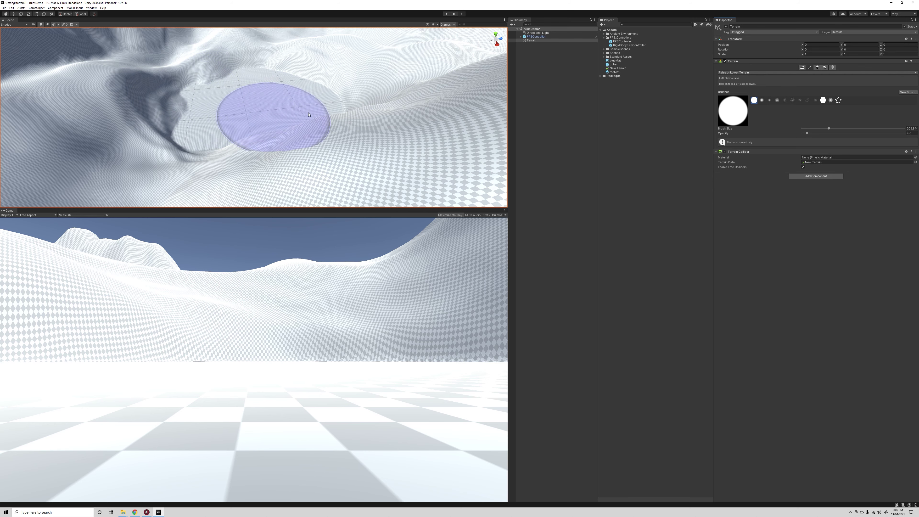
{"action": "left_click", "coordinate": [777, 101]}
{"action": "left_click", "coordinate": [792, 99]}
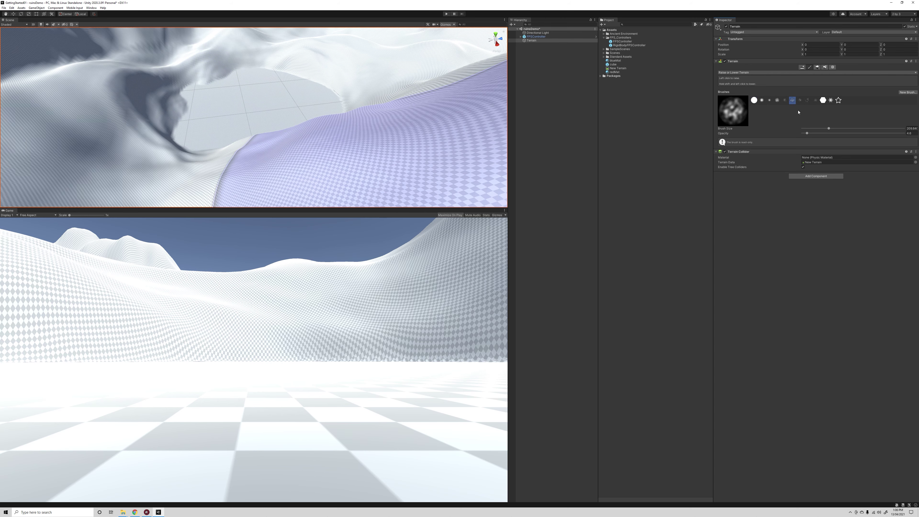
{"action": "left_click_drag", "start_coordinate": [806, 134], "coordinate": [804, 134]}
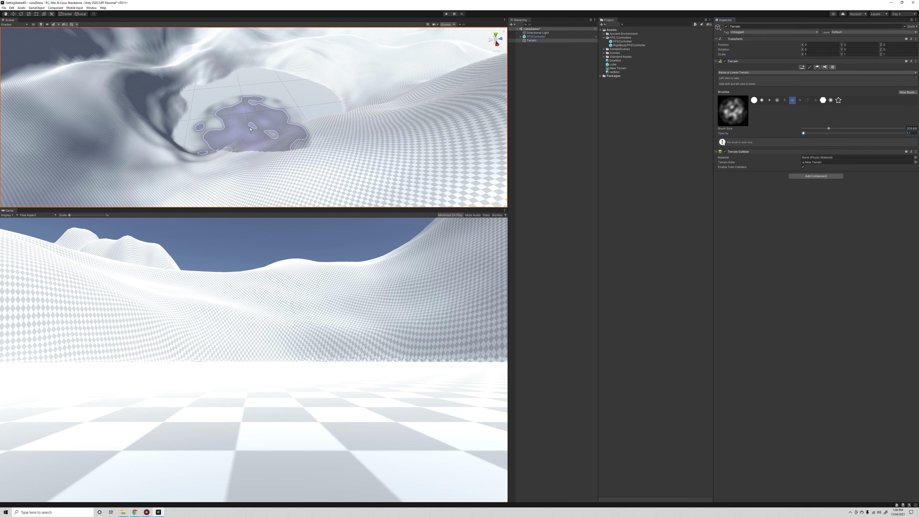
{"action": "left_click_drag", "start_coordinate": [250, 78], "coordinate": [308, 98]}
{"action": "middle_click_drag", "start_coordinate": [321, 77], "coordinate": [324, 158]}
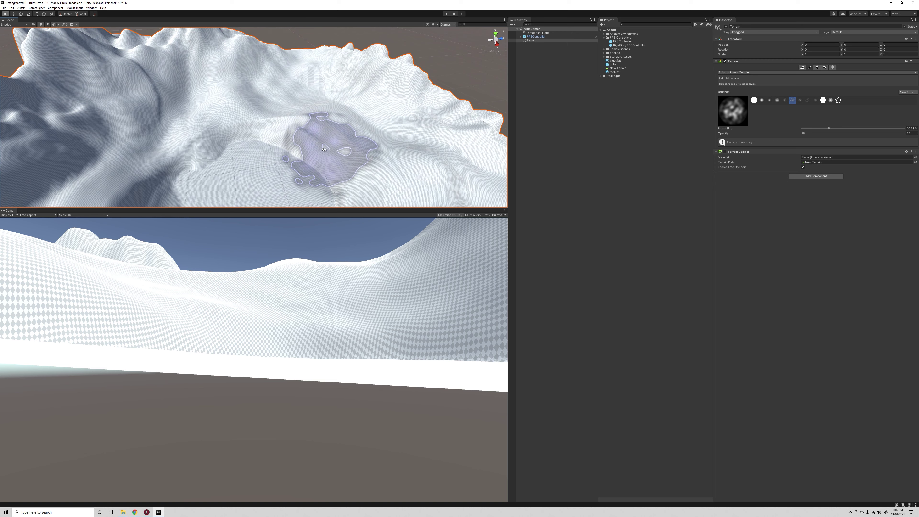
- Shrink the noise brush in stages and roughen the basin's floor edges with small bumps
{"action": "mouse_move", "coordinate": [328, 146]}
{"action": "right_mouse_down"}
{"action": "mouse_move", "coordinate": [344, 173]}
{"action": "mouse_move", "coordinate": [308, 134]}
{"action": "right_mouse_up"}
{"action": "key", "text": "bracketleft"}
{"action": "key", "text": "bracketleft"}
{"action": "key", "text": "bracketleft"}
{"action": "key", "text": "bracketleft"}
{"action": "key", "text": "bracketleft"}
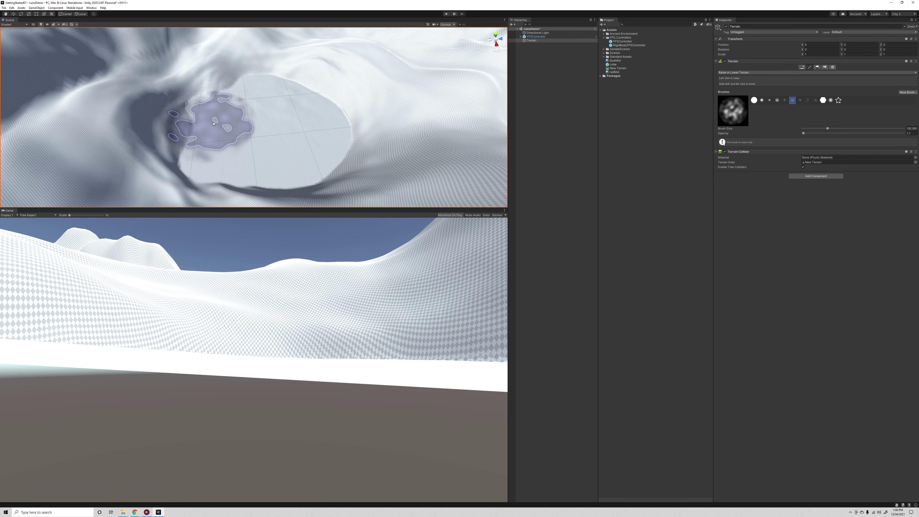
{"action": "mouse_move", "coordinate": [195, 113]}
{"action": "left_mouse_down"}
{"action": "mouse_move", "coordinate": [189, 135]}
{"action": "mouse_move", "coordinate": [209, 97]}
{"action": "mouse_move", "coordinate": [199, 108]}
{"action": "left_mouse_up"}
{"action": "key", "text": "bracketleft"}
{"action": "key", "text": "bracketleft"}
{"action": "key", "text": "bracketleft"}
{"action": "left_click_drag", "start_coordinate": [361, 148], "coordinate": [363, 146]}
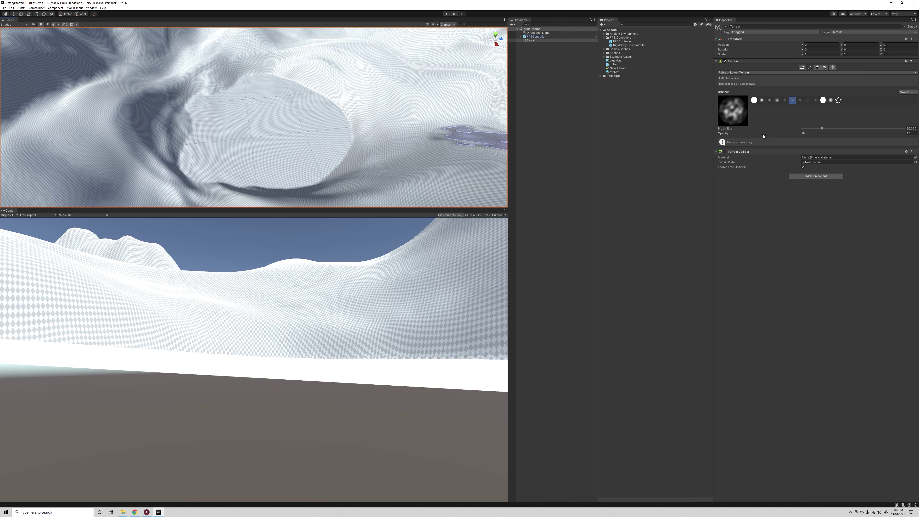
- Raise the brush opacity to about 2.5 and add bumps around the remaining rim of the basin
{"action": "left_click_drag", "start_coordinate": [803, 133], "coordinate": [805, 133]}
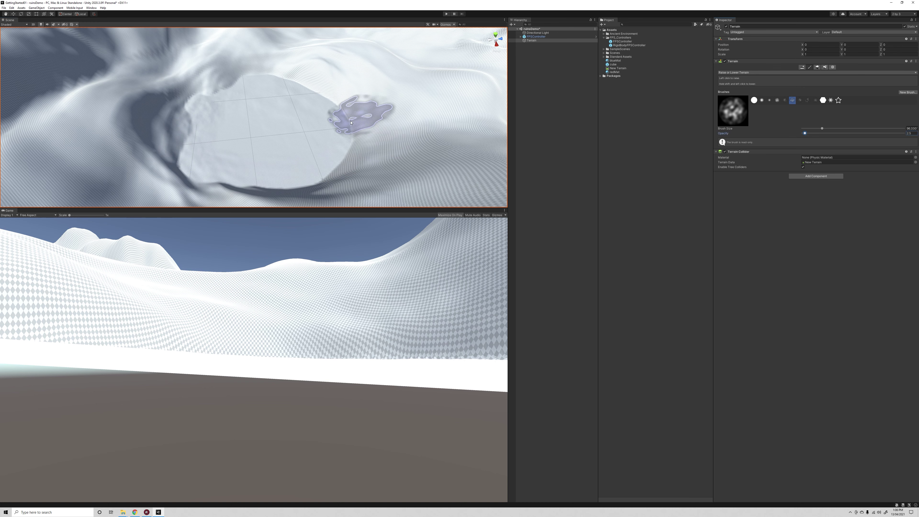
{"action": "mouse_move", "coordinate": [297, 95]}
{"action": "left_mouse_down"}
{"action": "mouse_move", "coordinate": [267, 76]}
{"action": "mouse_move", "coordinate": [231, 86]}
{"action": "mouse_move", "coordinate": [320, 88]}
{"action": "mouse_move", "coordinate": [328, 148]}
{"action": "left_mouse_up"}
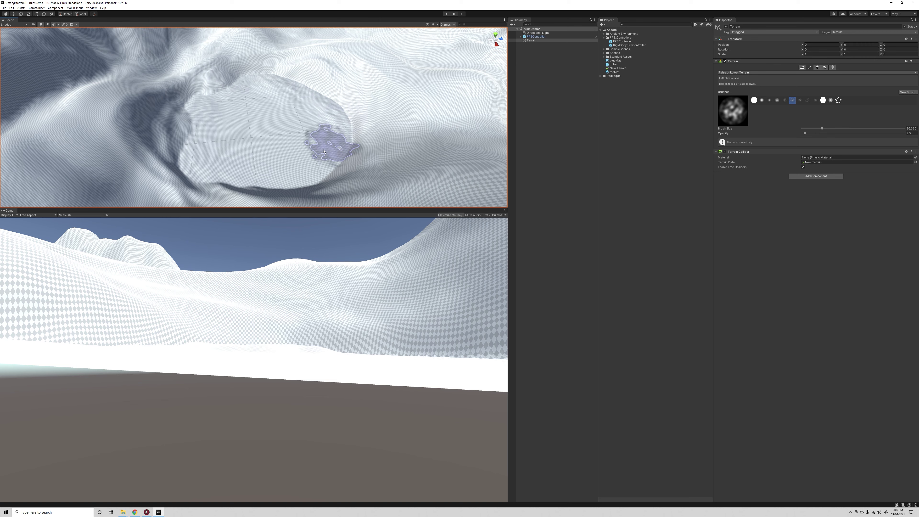
{"action": "mouse_move", "coordinate": [202, 190]}
{"action": "left_mouse_down"}
{"action": "mouse_move", "coordinate": [181, 153]}
{"action": "mouse_move", "coordinate": [195, 181]}
{"action": "mouse_move", "coordinate": [190, 117]}
{"action": "mouse_move", "coordinate": [215, 160]}
{"action": "mouse_move", "coordinate": [359, 102]}
{"action": "mouse_move", "coordinate": [441, 113]}
{"action": "left_mouse_up"}
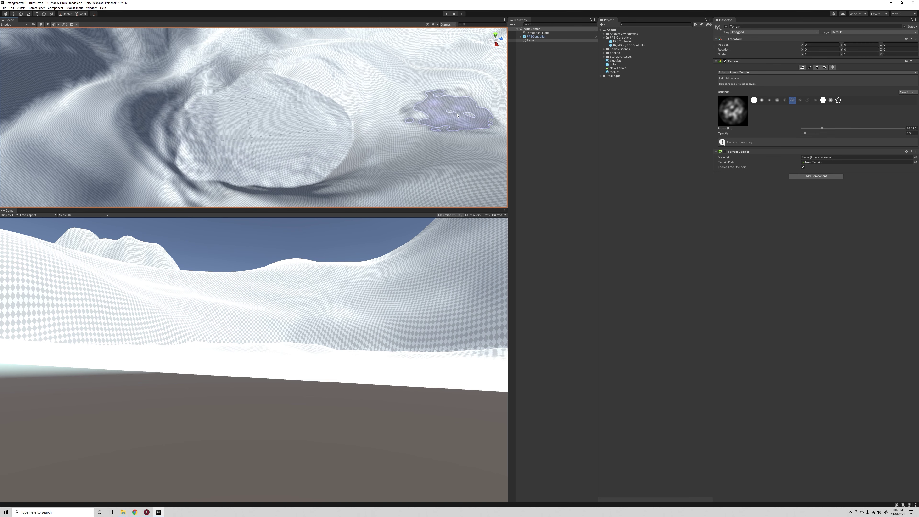
- Frame the FPSController and move it up along Y so it stands just above the raised terrain
{"action": "left_click", "coordinate": [536, 37]}
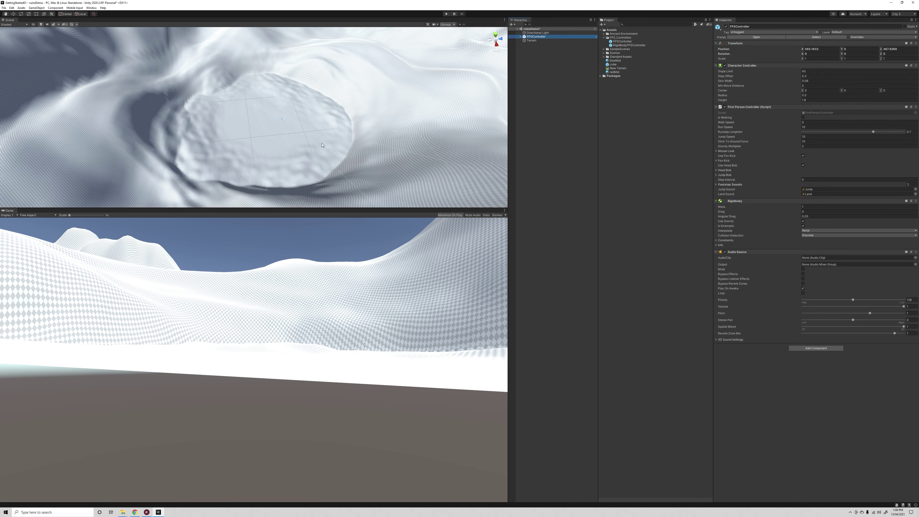
{"action": "key", "text": "f"}
{"action": "left_click_drag", "start_coordinate": [322, 145], "coordinate": [263, 101], "text": "alt"}
{"action": "right_click_drag", "start_coordinate": [263, 101], "coordinate": [416, 224], "text": "alt"}
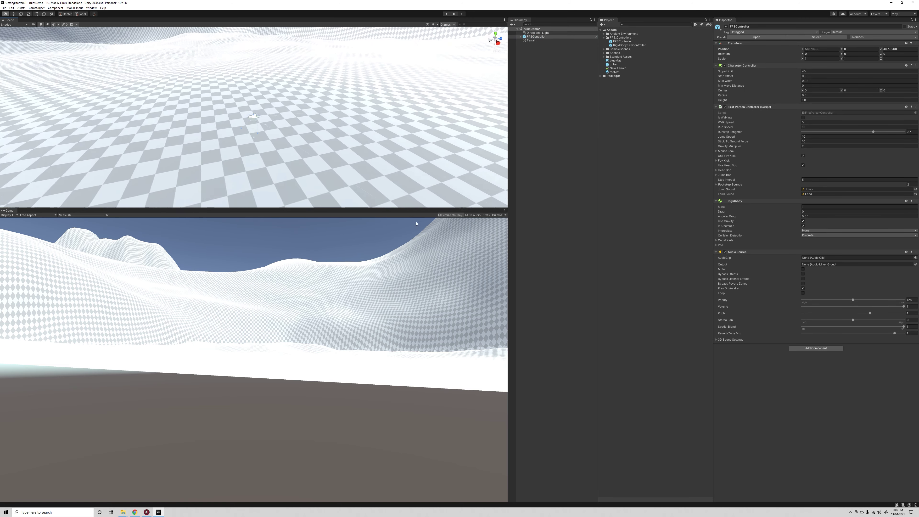
{"action": "key", "text": "w"}
{"action": "left_click_drag", "start_coordinate": [253, 99], "coordinate": [253, 89]}
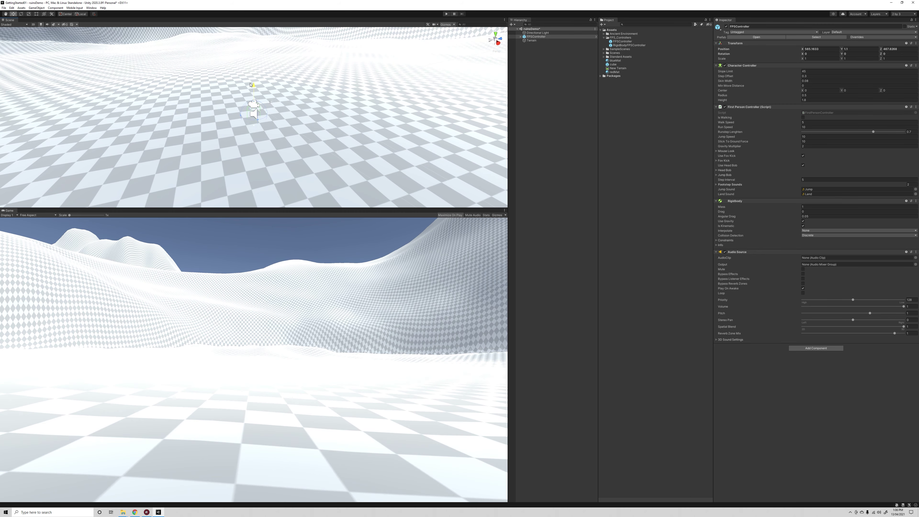
{"action": "left_click_drag", "start_coordinate": [280, 121], "coordinate": [262, 89], "text": "alt"}
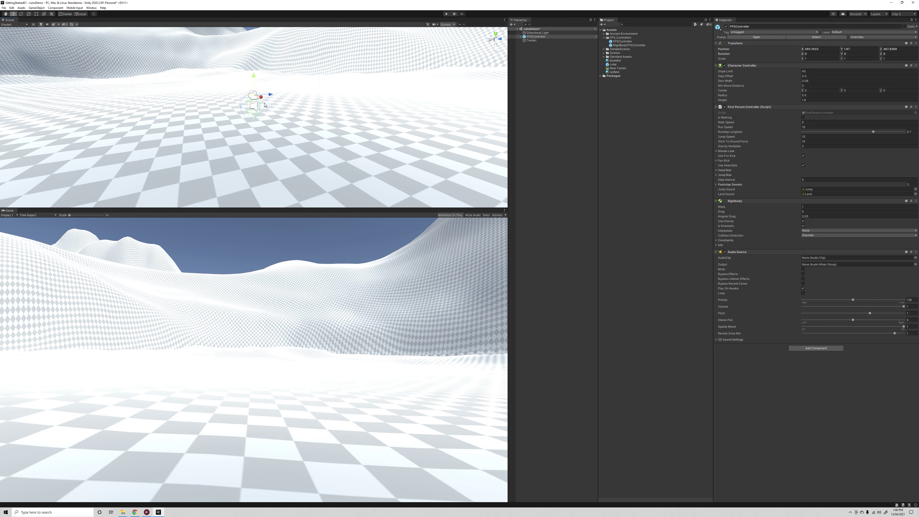
- Playtest the roughened basin by walking the first-person character around, and stop play mode
{"action": "left_click", "coordinate": [446, 13]}
{"action": "left_click", "coordinate": [327, 364]}
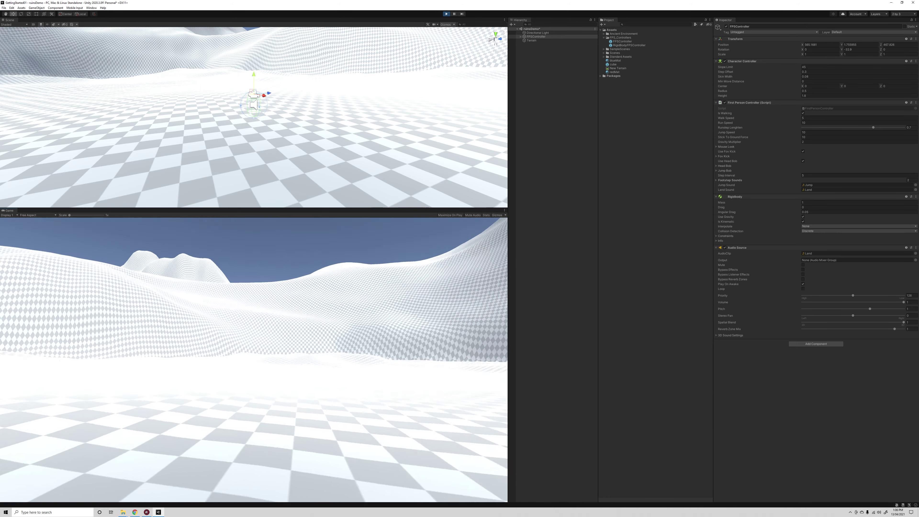
{"action": "key", "text": "w"}
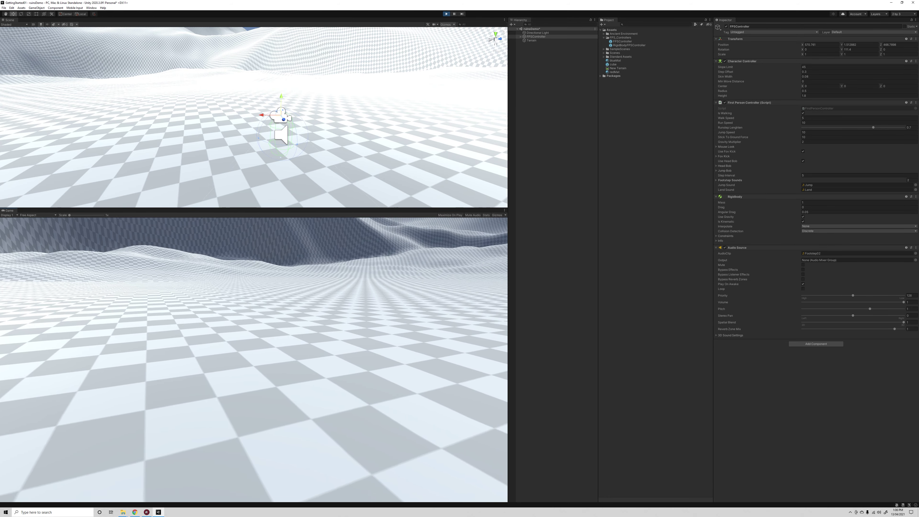
{"action": "key", "text": "w"}
{"action": "left_click", "coordinate": [446, 14]}
- Select the Terrain object and open the list of terrain painting modes
{"action": "left_click", "coordinate": [531, 40]}
{"action": "left_click", "coordinate": [812, 68]}
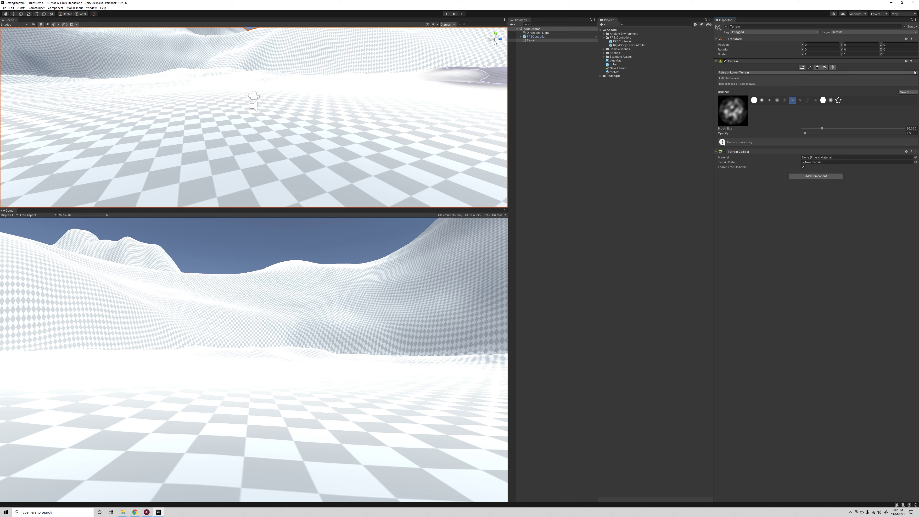
{"action": "left_click", "coordinate": [915, 73]}
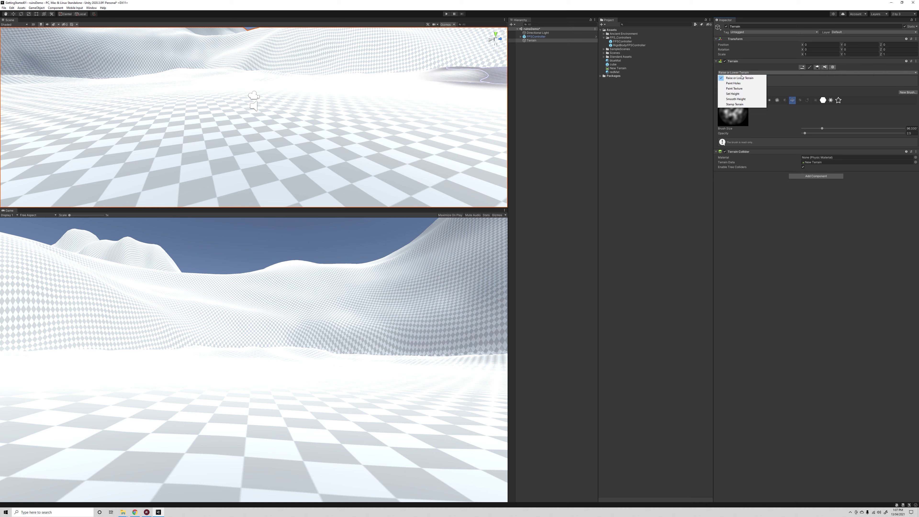
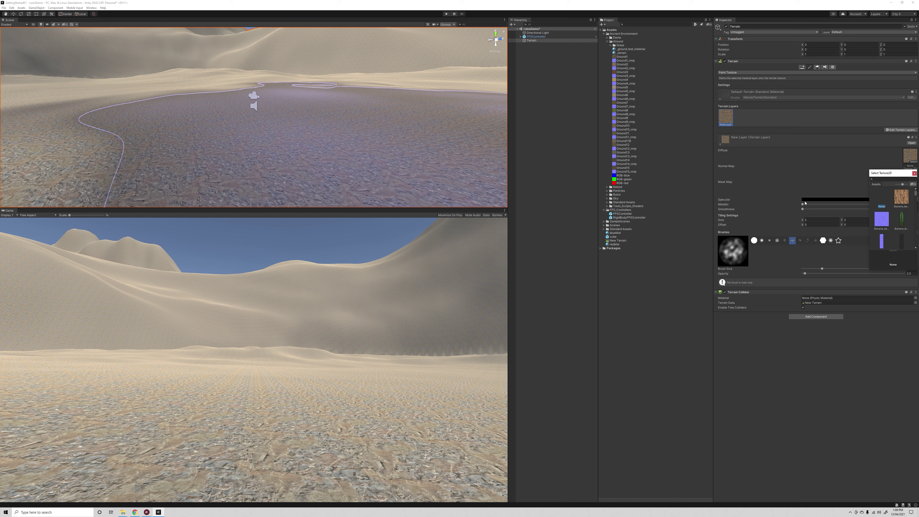
- Assign the Ground9_nmp texture as the normal map of the terrain layer
{"action": "left_click", "coordinate": [914, 173]}
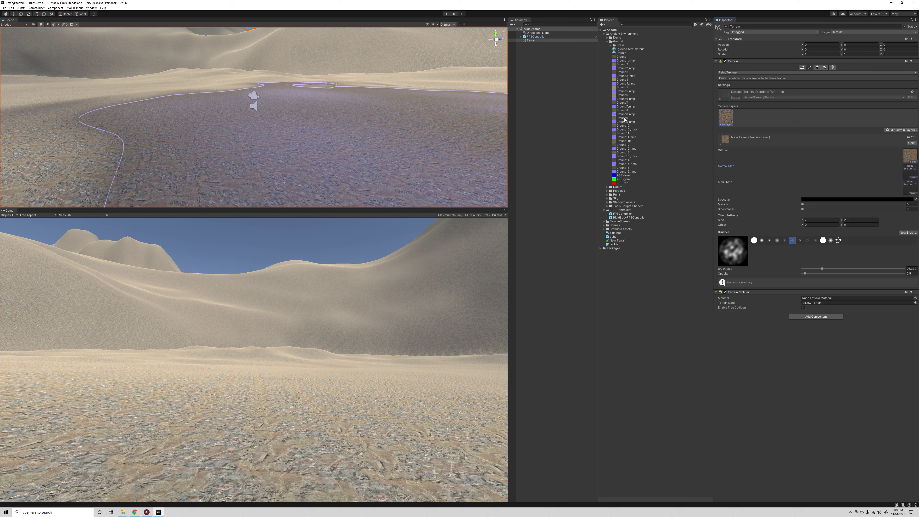
{"action": "left_click", "coordinate": [623, 118]}
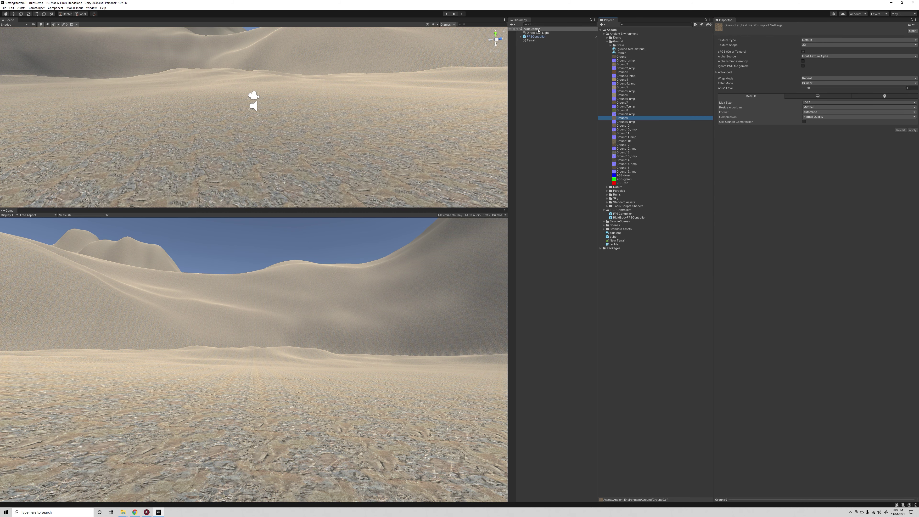
{"action": "left_click", "coordinate": [531, 41]}
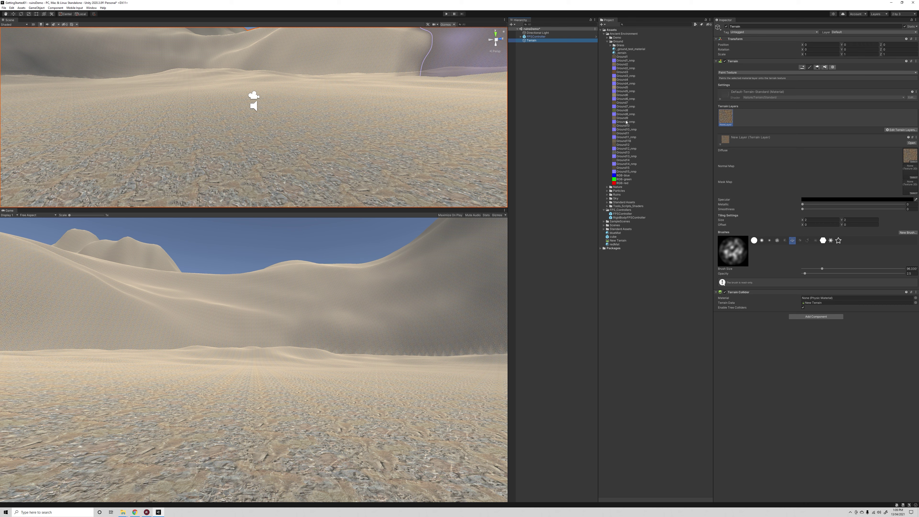
{"action": "mouse_move", "coordinate": [626, 124]}
{"action": "left_mouse_down"}
{"action": "mouse_move", "coordinate": [905, 170]}
{"action": "mouse_move", "coordinate": [913, 185]}
{"action": "mouse_move", "coordinate": [912, 170]}
{"action": "left_mouse_up"}
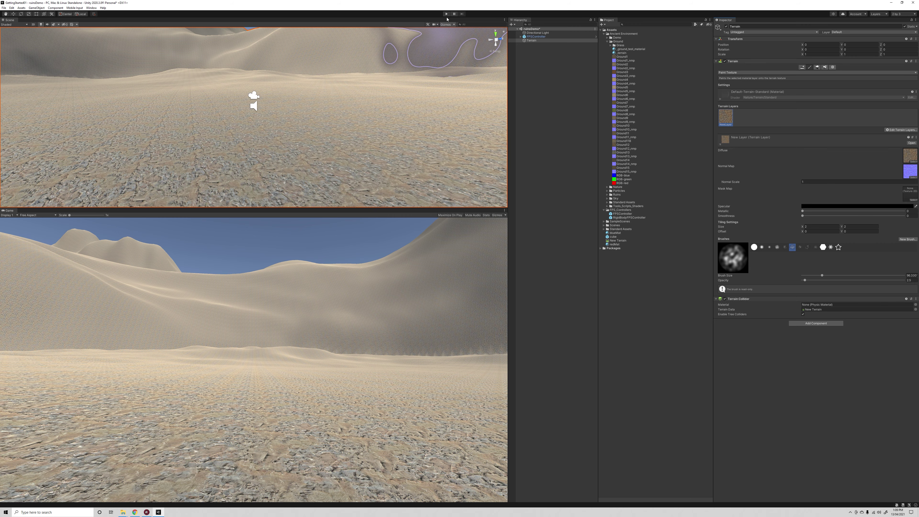
- Playtest the textured terrain with its normal map, stop play mode, and reselect the Terrain object
{"action": "key", "text": "ctrl+p"}
{"action": "left_click", "coordinate": [382, 313]}
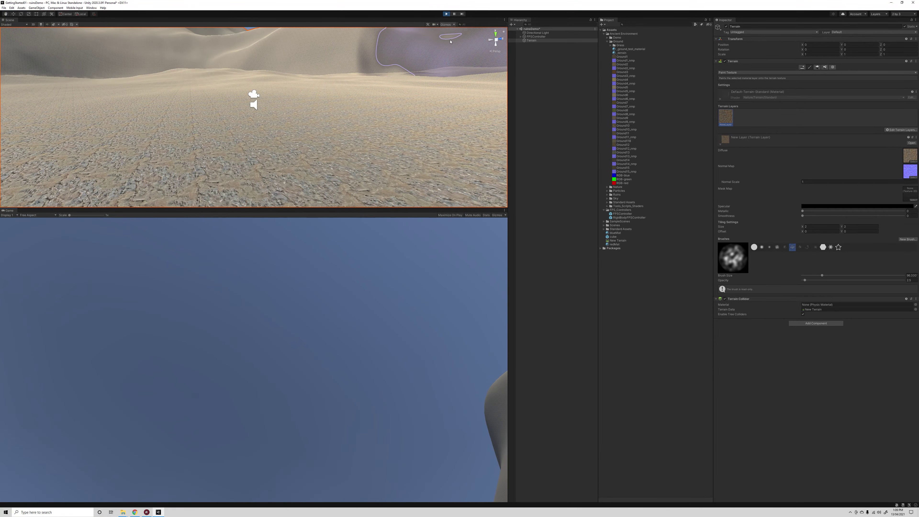
{"action": "key", "text": "ctrl+p"}
{"action": "left_click", "coordinate": [532, 41]}
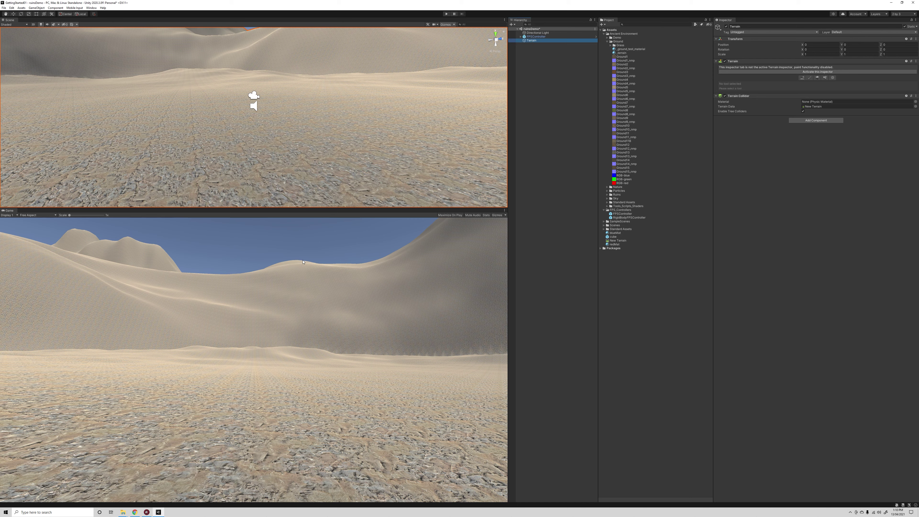
- Apply the Skybox2A material from Ancient Environment's Sky2 folder to the scene's sky and look around it
{"action": "left_click_drag", "start_coordinate": [281, 178], "coordinate": [360, 117], "text": "alt"}
{"action": "right_click_drag", "start_coordinate": [359, 117], "coordinate": [359, 139]}
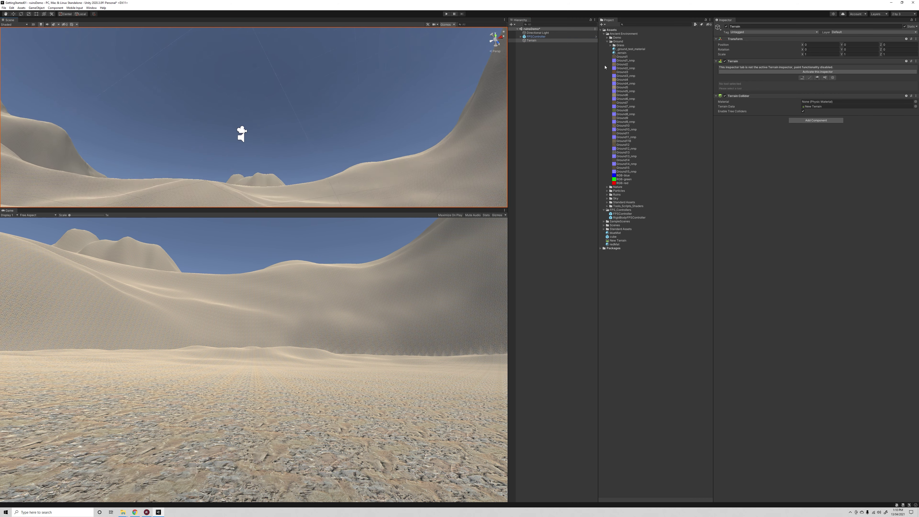
{"action": "left_click", "coordinate": [610, 45]}
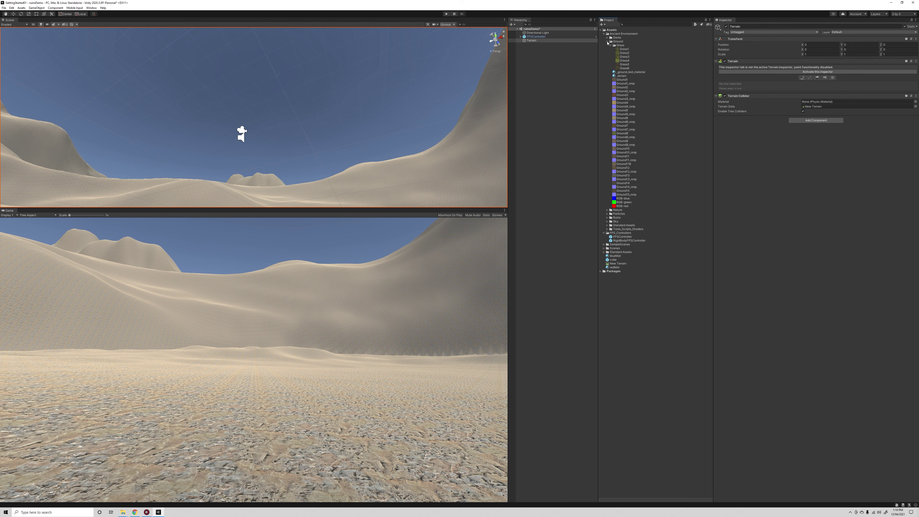
{"action": "left_click", "coordinate": [607, 42]}
{"action": "left_click", "coordinate": [607, 57]}
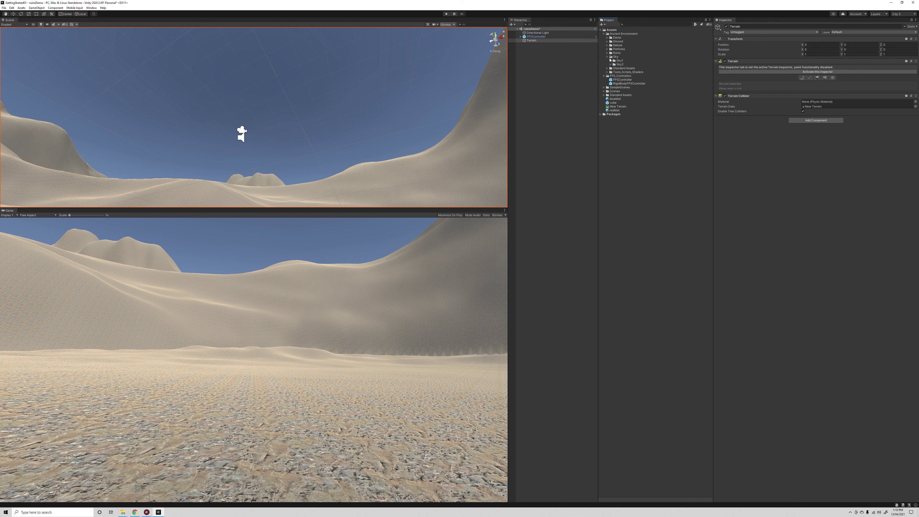
{"action": "left_click", "coordinate": [610, 64]}
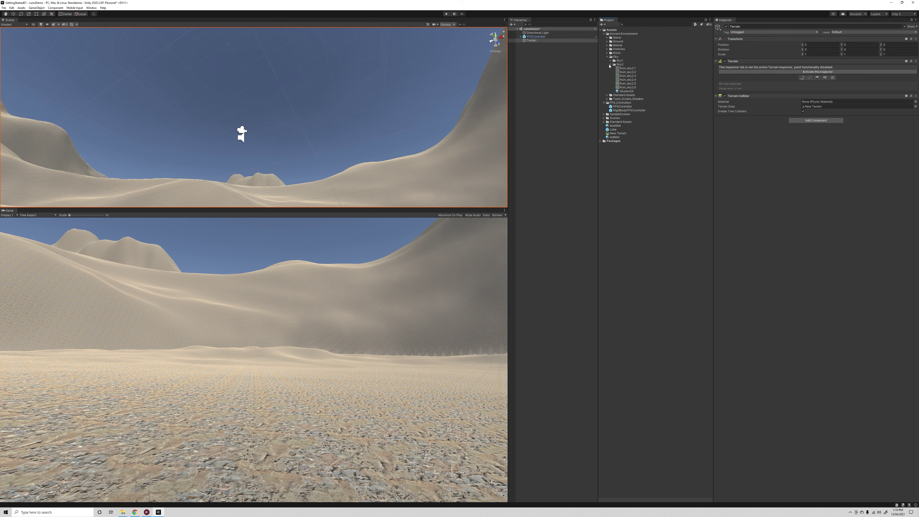
{"action": "left_click", "coordinate": [626, 91]}
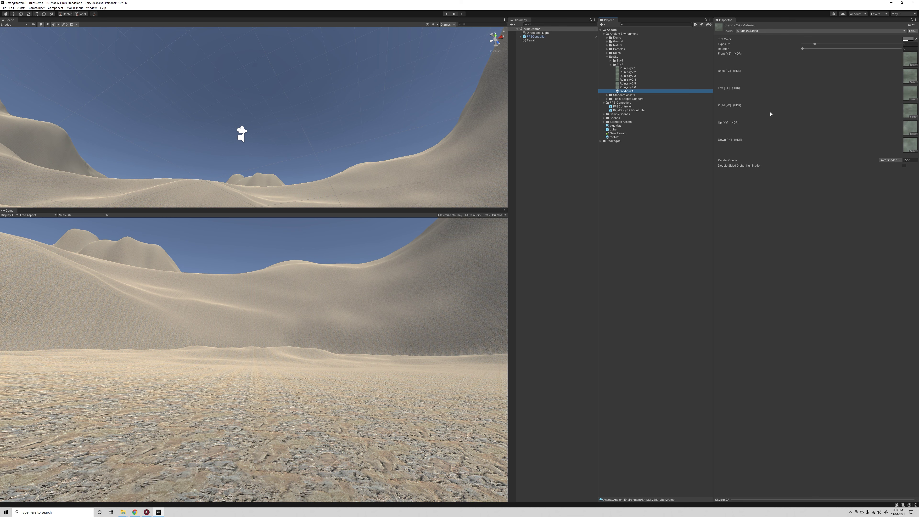
{"action": "left_click", "coordinate": [610, 61]}
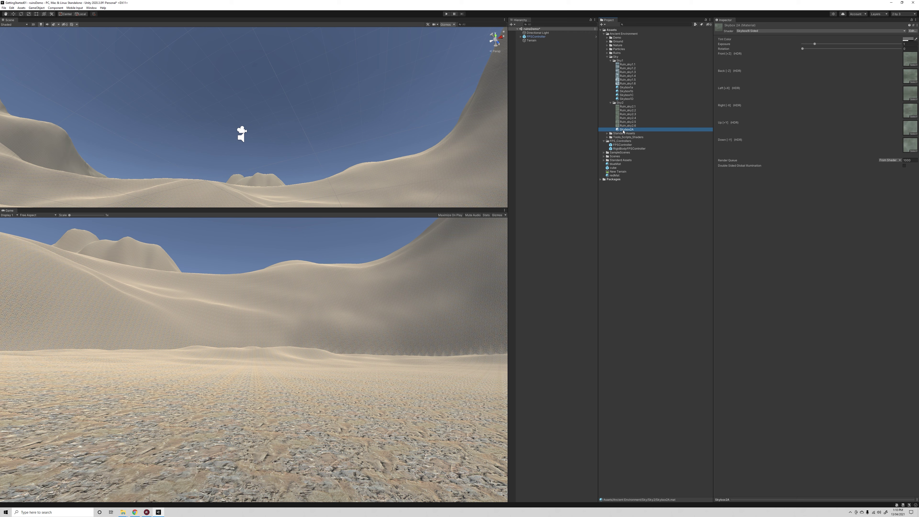
{"action": "left_click_drag", "start_coordinate": [623, 131], "coordinate": [324, 88]}
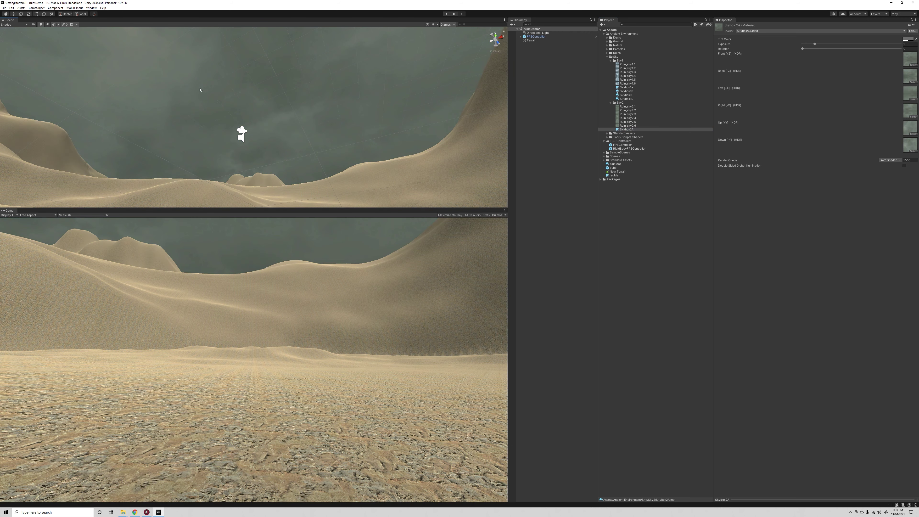
{"action": "right_click_drag", "start_coordinate": [200, 89], "coordinate": [452, 144]}
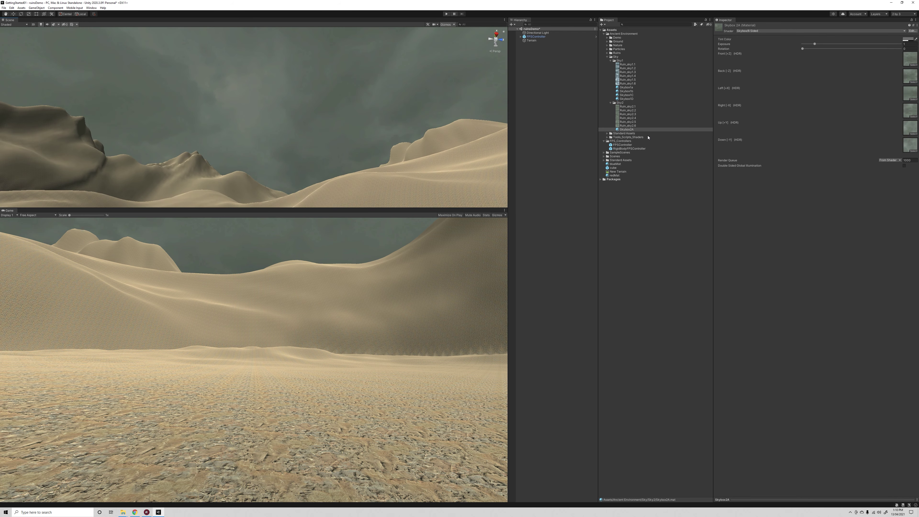
- Try different skybox materials from the Sky1 folder on the scene and apply the yellow-green overcast one
{"action": "left_click_drag", "start_coordinate": [627, 89], "coordinate": [322, 92]}
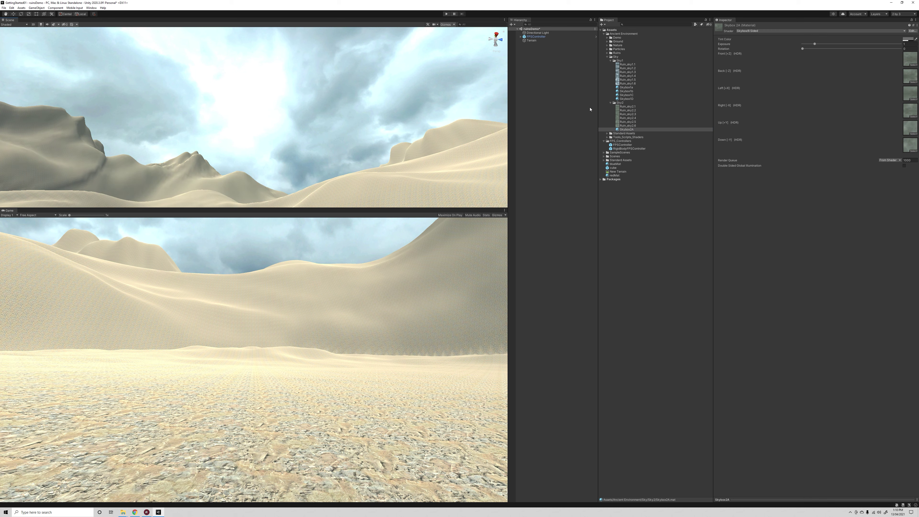
{"action": "left_click_drag", "start_coordinate": [630, 93], "coordinate": [364, 96]}
{"action": "right_click_drag", "start_coordinate": [449, 101], "coordinate": [430, 83]}
{"action": "left_click_drag", "start_coordinate": [628, 94], "coordinate": [370, 102]}
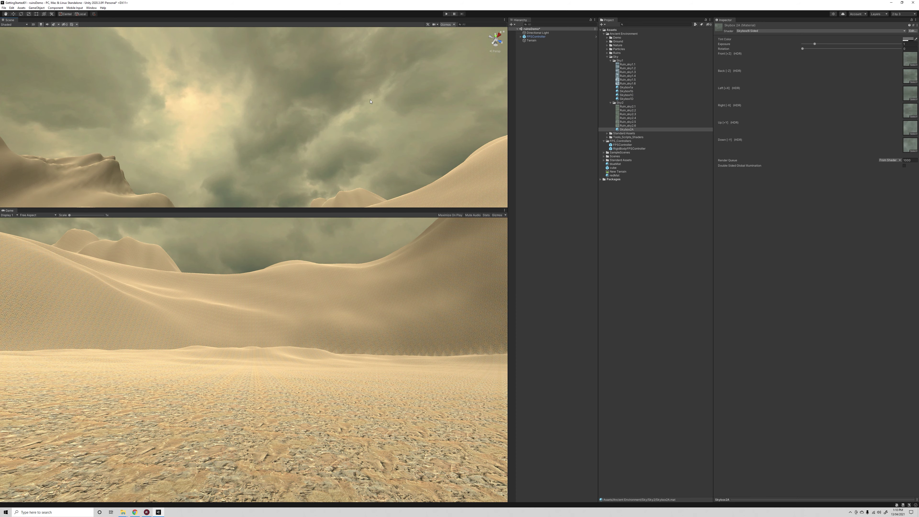
- Apply the last skybox material of the Sky1 folder to the scene's sky, playtest it, and stop play mode
{"action": "left_click_drag", "start_coordinate": [628, 100], "coordinate": [339, 112]}
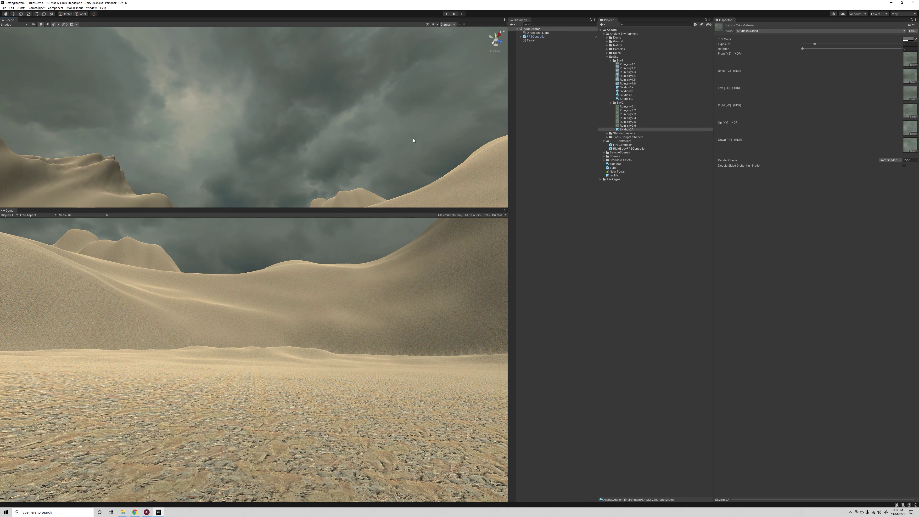
{"action": "right_click_drag", "start_coordinate": [412, 140], "coordinate": [401, 170]}
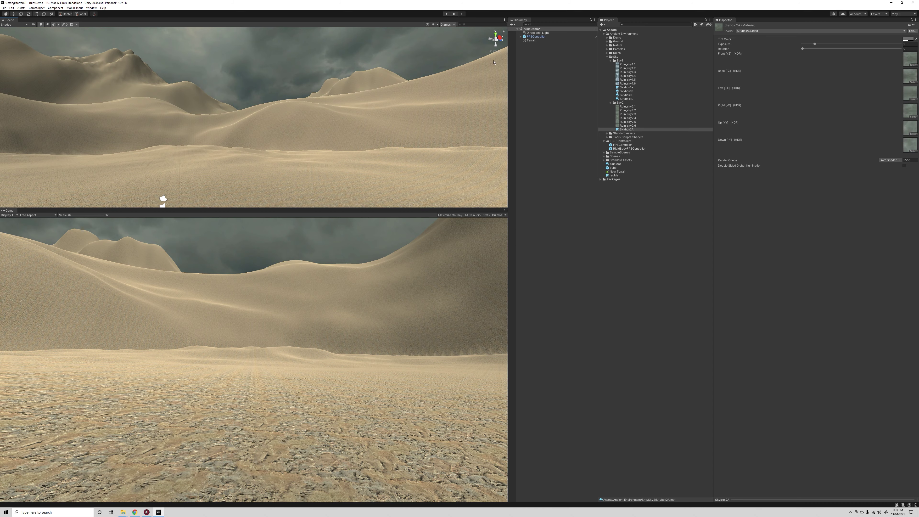
{"action": "left_click", "coordinate": [446, 13]}
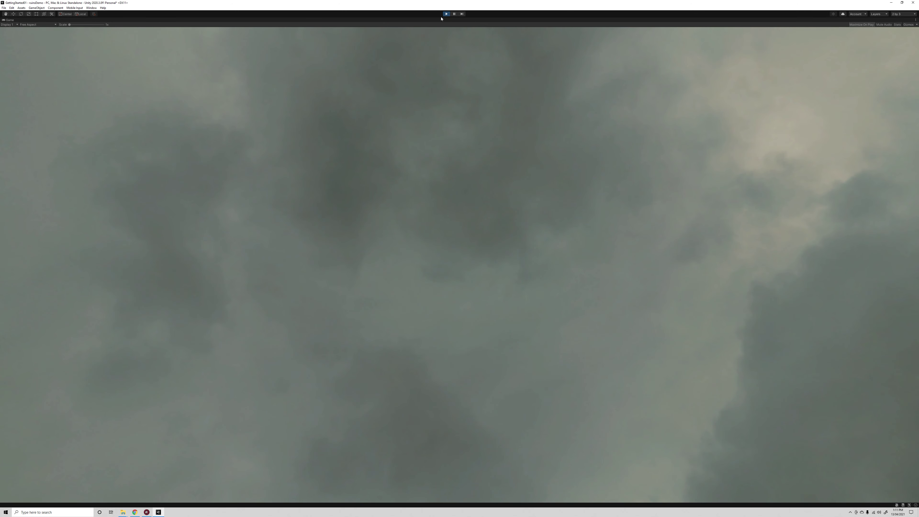
{"action": "left_click", "coordinate": [445, 13]}
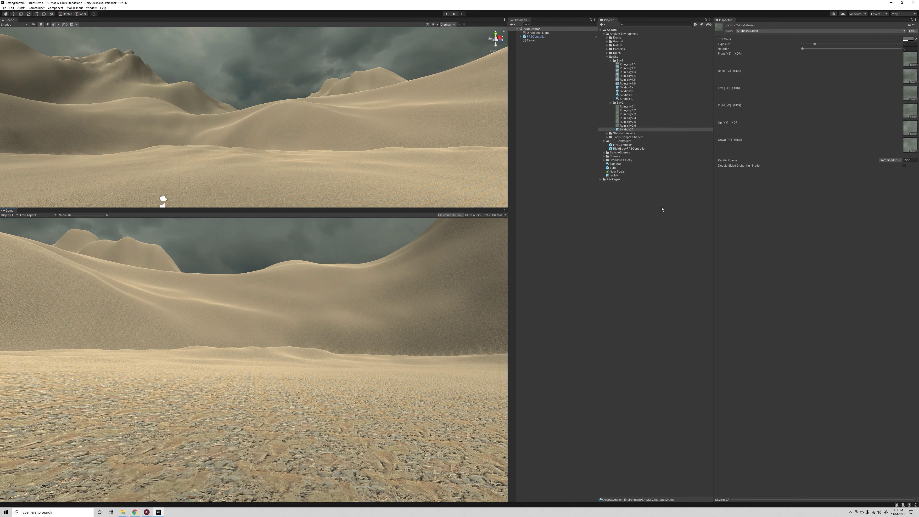
- Collapse the Sky folder, open the Ruins folder's Prefabs, and browse the available models
{"action": "left_click", "coordinate": [607, 56]}
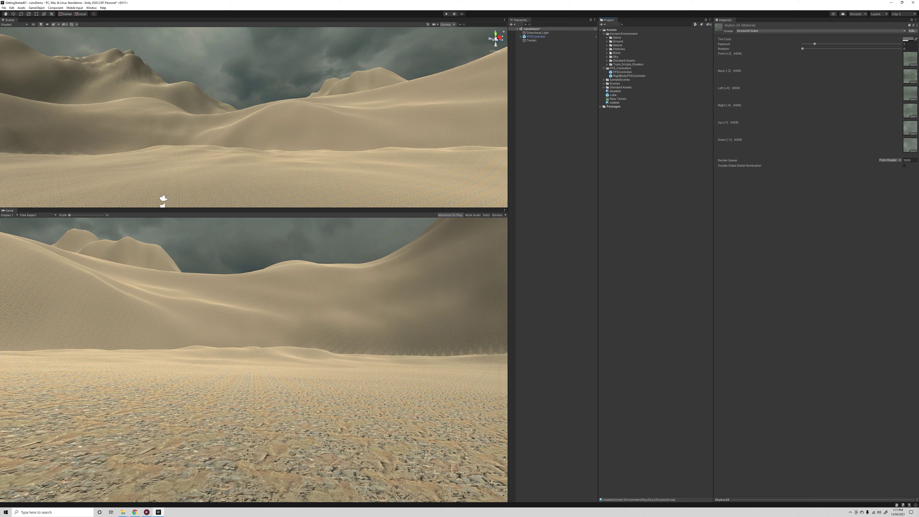
{"action": "left_click", "coordinate": [607, 53]}
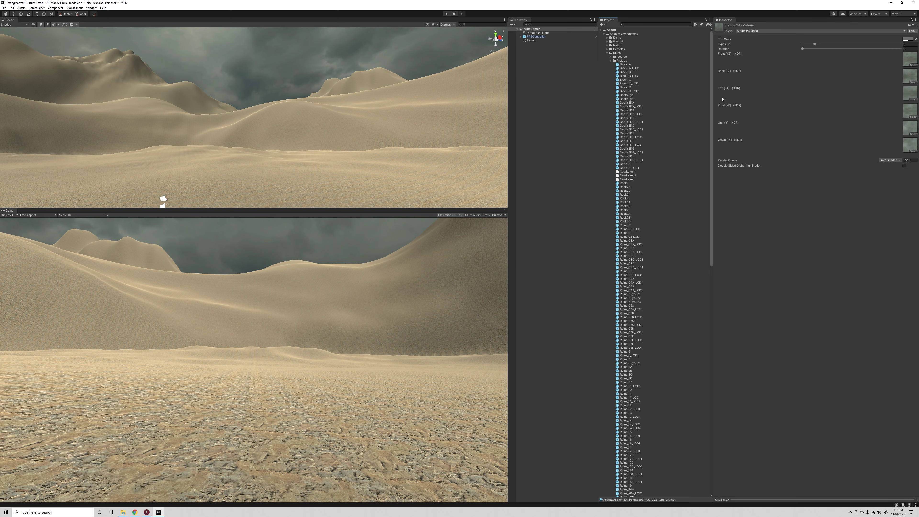
{"action": "scroll", "coordinate": [699, 253], "scroll_direction": "down", "scroll_amount": 20}
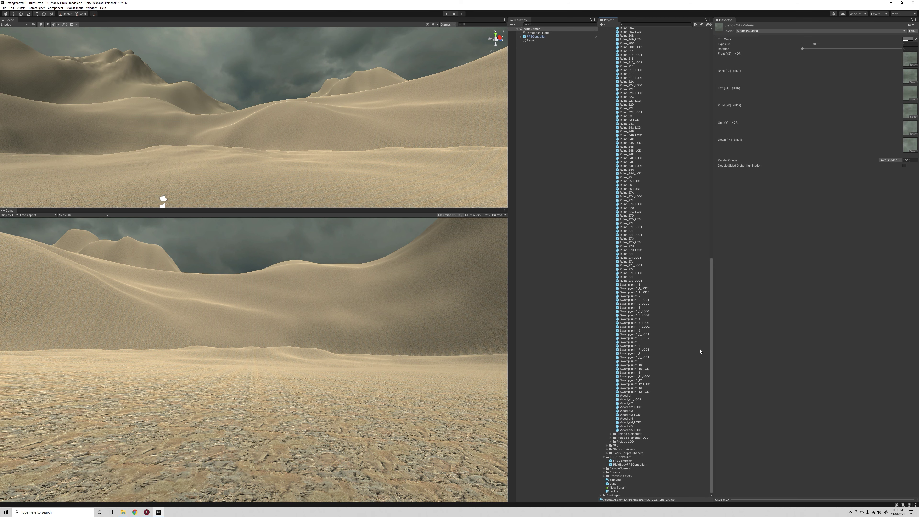
{"action": "scroll", "coordinate": [704, 335], "scroll_direction": "up", "scroll_amount": 20}
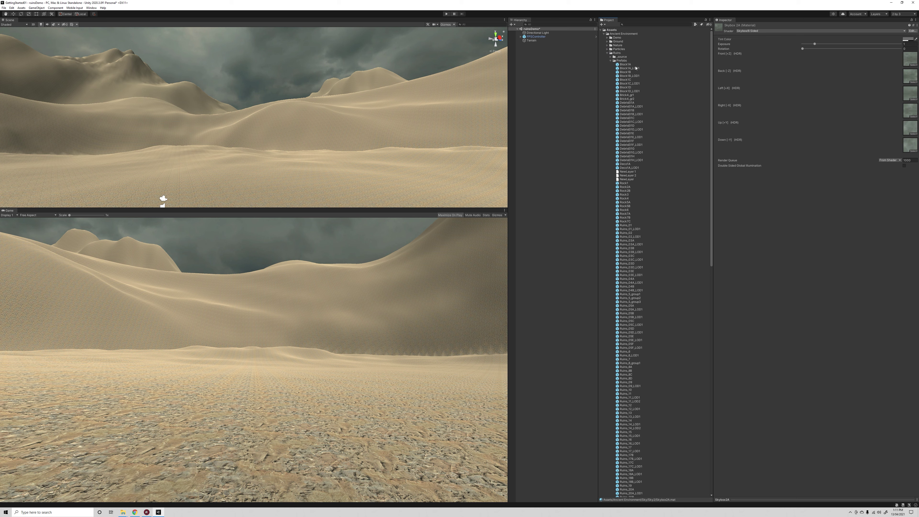
- Place the Block1A prefab on the ground in front of the player's camera and frame it in the scene
{"action": "left_click", "coordinate": [627, 64]}
{"action": "left_click", "coordinate": [633, 69]}
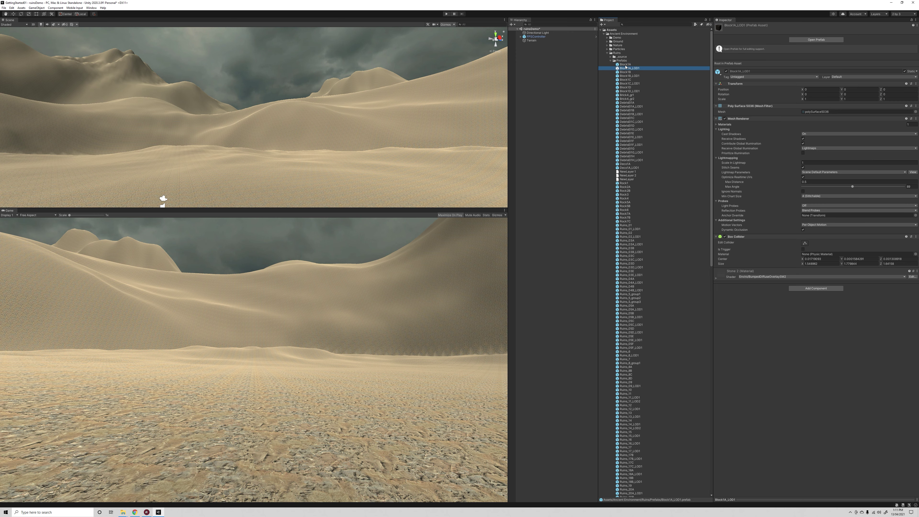
{"action": "left_click", "coordinate": [625, 64]}
{"action": "left_click_drag", "start_coordinate": [624, 65], "coordinate": [289, 294]}
{"action": "left_click_drag", "start_coordinate": [254, 428], "coordinate": [229, 195]}
{"action": "right_click_drag", "start_coordinate": [281, 179], "coordinate": [247, 199]}
{"action": "key", "text": "f"}
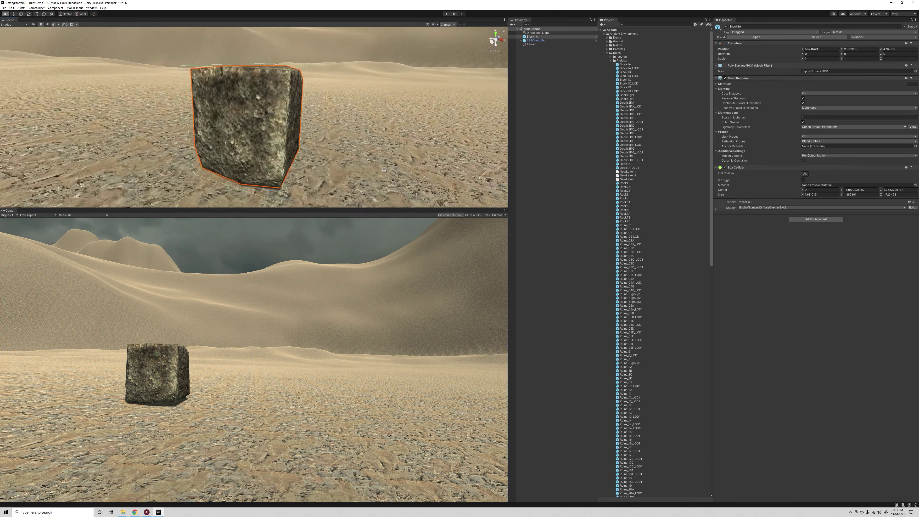
- Duplicate the stone block three times and line the copies up in a row beside the original
{"action": "key", "text": "w"}
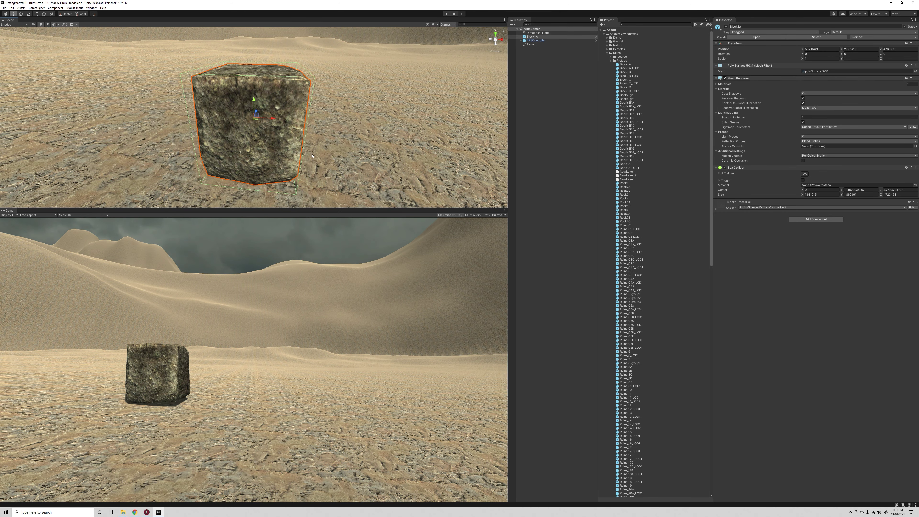
{"action": "key", "text": "ctrl+d"}
{"action": "left_click_drag", "start_coordinate": [272, 120], "coordinate": [402, 156]}
{"action": "scroll", "coordinate": [336, 141], "scroll_direction": "down", "scroll_amount": 5}
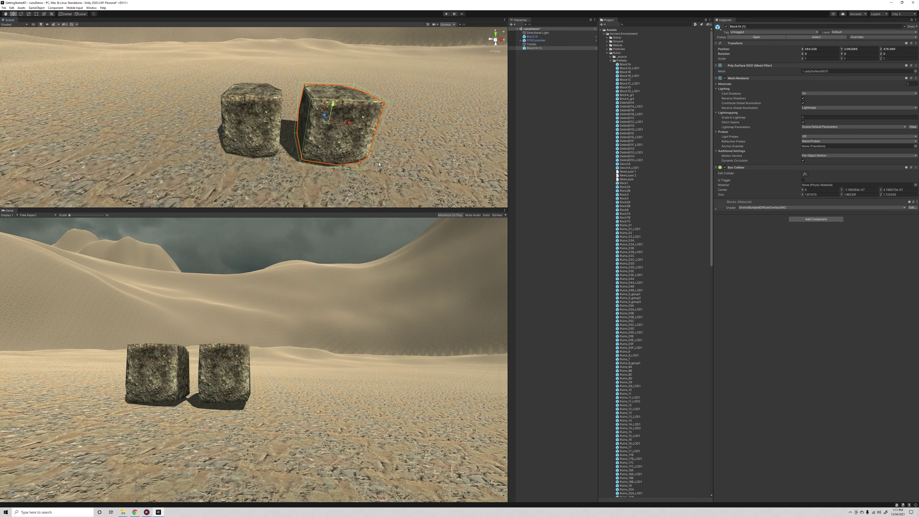
{"action": "key", "text": "ctrl+d"}
{"action": "left_click_drag", "start_coordinate": [315, 121], "coordinate": [469, 125]}
{"action": "key", "text": "ctrl+d"}
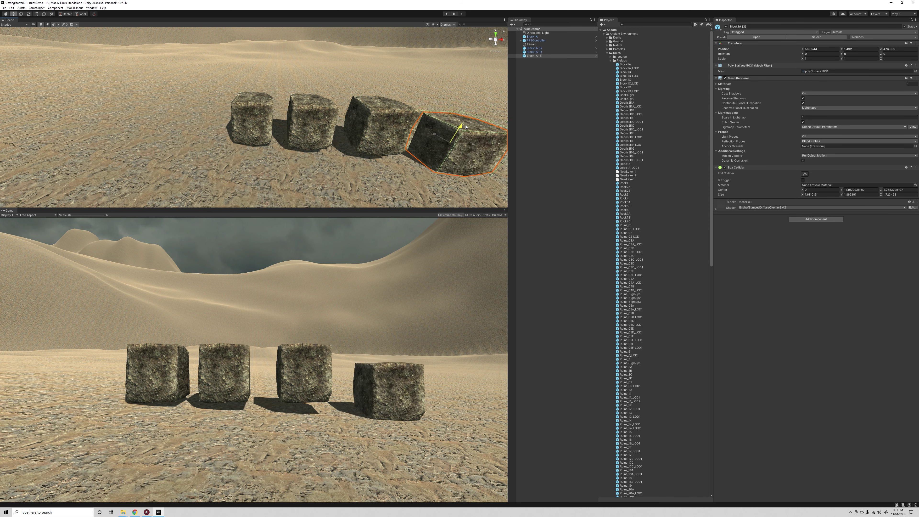
- Lower the third block in the row to the ground and scale it up uniformly
{"action": "left_click", "coordinate": [382, 109]}
{"action": "left_click_drag", "start_coordinate": [381, 108], "coordinate": [381, 119]}
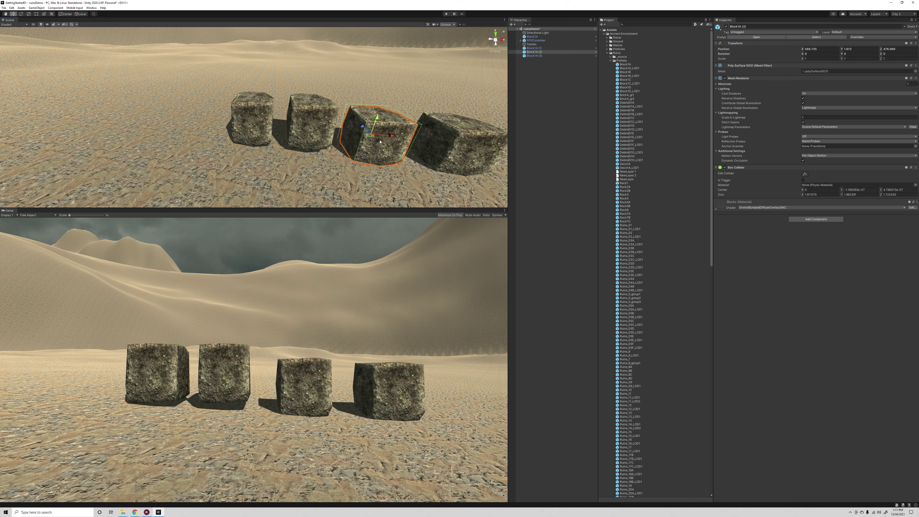
{"action": "key", "text": "r"}
{"action": "key", "text": "f"}
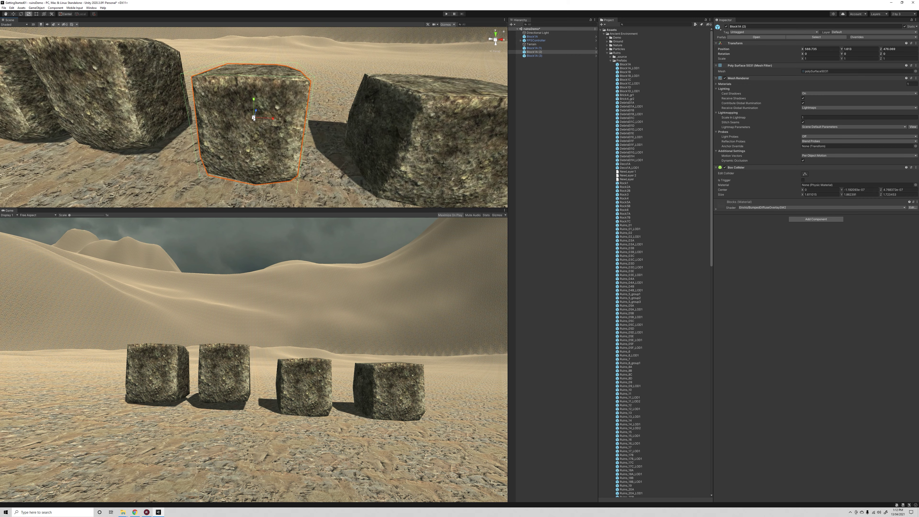
{"action": "left_click_drag", "start_coordinate": [253, 118], "coordinate": [261, 118]}
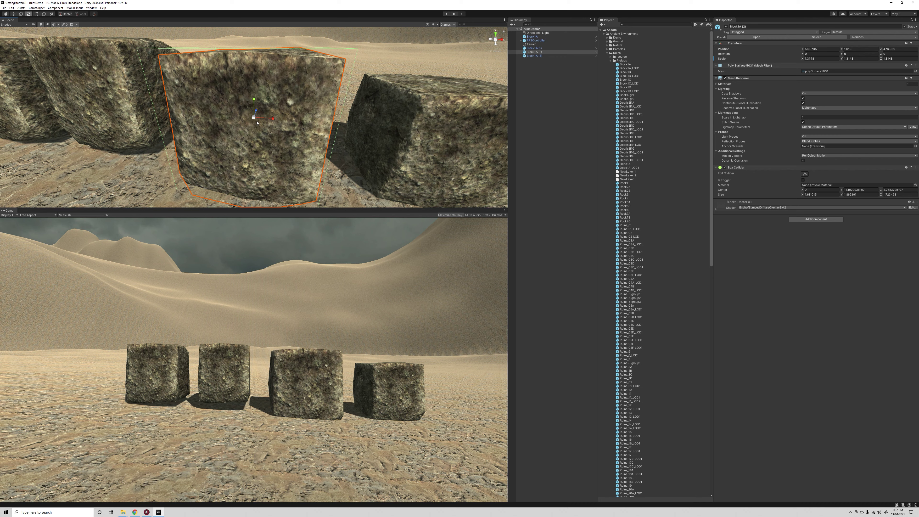
{"action": "scroll", "coordinate": [259, 127], "scroll_direction": "down", "scroll_amount": 5}
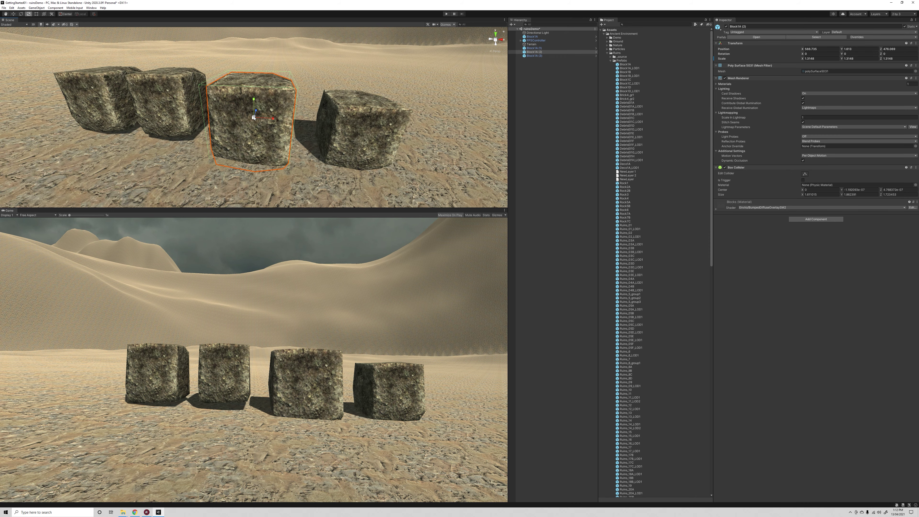
- Move the third block back behind the row and enlarge it uniformly to a scale of about 5.5
{"action": "key", "text": "w"}
{"action": "left_click_drag", "start_coordinate": [255, 111], "coordinate": [242, 10]}
{"action": "key", "text": "r"}
{"action": "key", "text": "w"}
{"action": "scroll", "coordinate": [289, 72], "scroll_direction": "down", "scroll_amount": 4}
{"action": "left_click_drag", "start_coordinate": [347, 54], "coordinate": [291, 48], "text": "alt"}
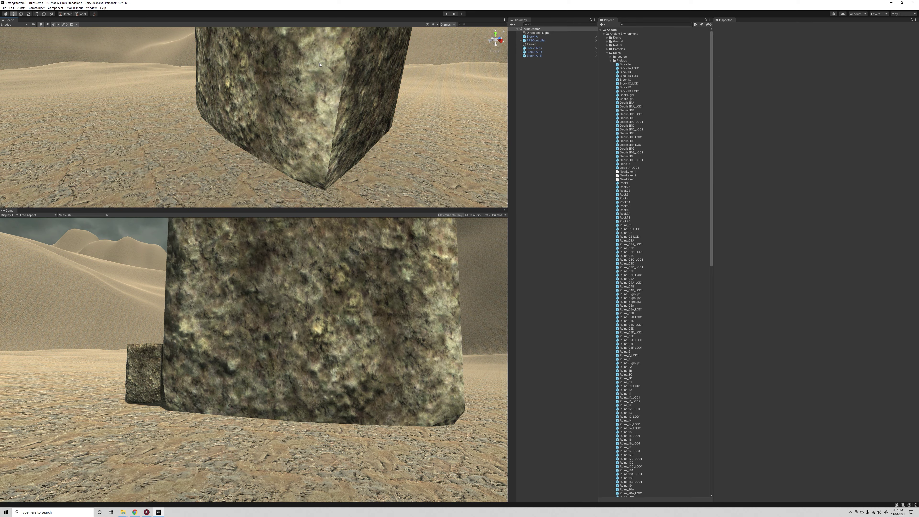
{"action": "left_click_drag", "start_coordinate": [311, 92], "coordinate": [308, 119], "text": "alt"}
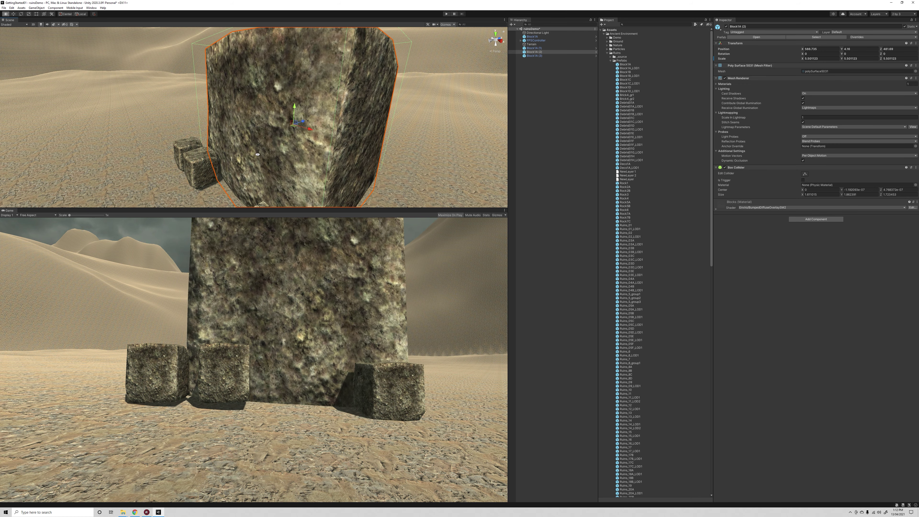
- Inspect the oversized third block from the front and delete it
{"action": "left_click_drag", "start_coordinate": [257, 153], "coordinate": [315, 136], "text": "alt"}
{"action": "middle_click_drag", "start_coordinate": [315, 144], "coordinate": [383, 94]}
{"action": "scroll", "coordinate": [380, 163], "scroll_direction": "up", "scroll_amount": 5}
{"action": "middle_click_drag", "start_coordinate": [382, 185], "coordinate": [291, 120]}
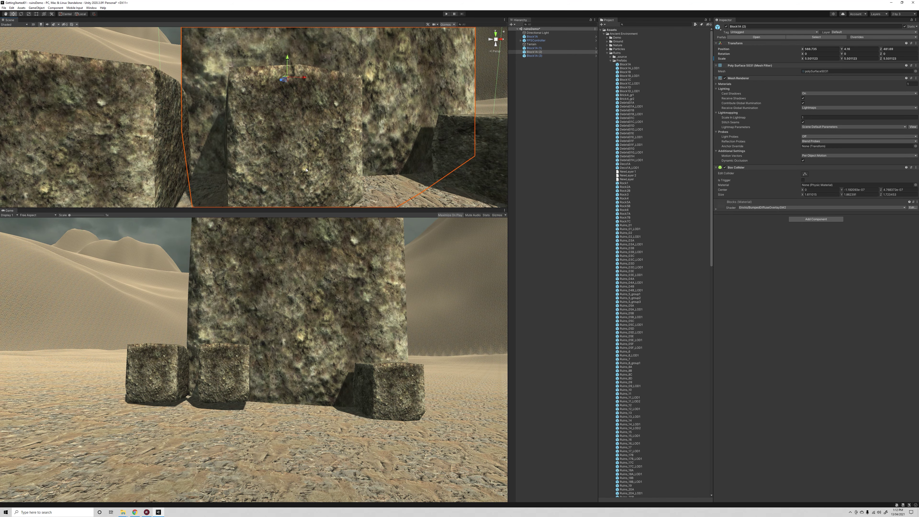
{"action": "middle_click_drag", "start_coordinate": [306, 80], "coordinate": [266, 131]}
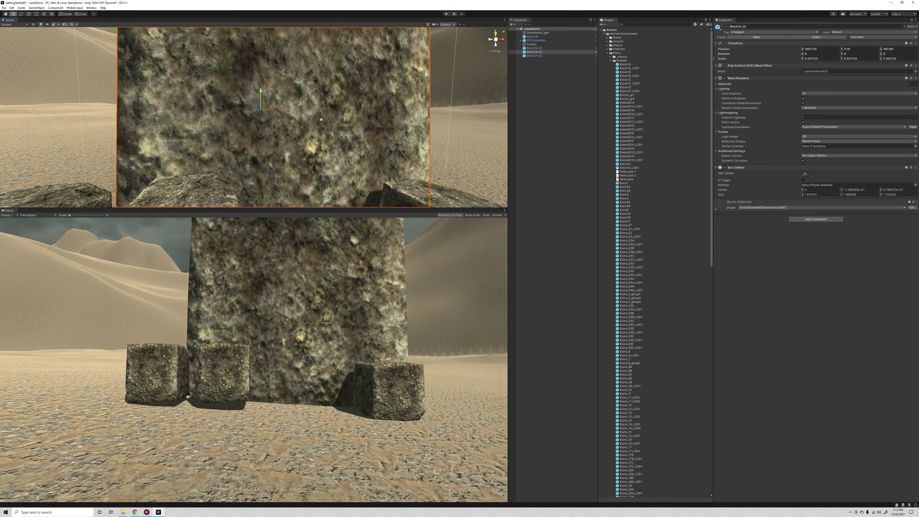
{"action": "middle_click_drag", "start_coordinate": [321, 119], "coordinate": [353, 96]}
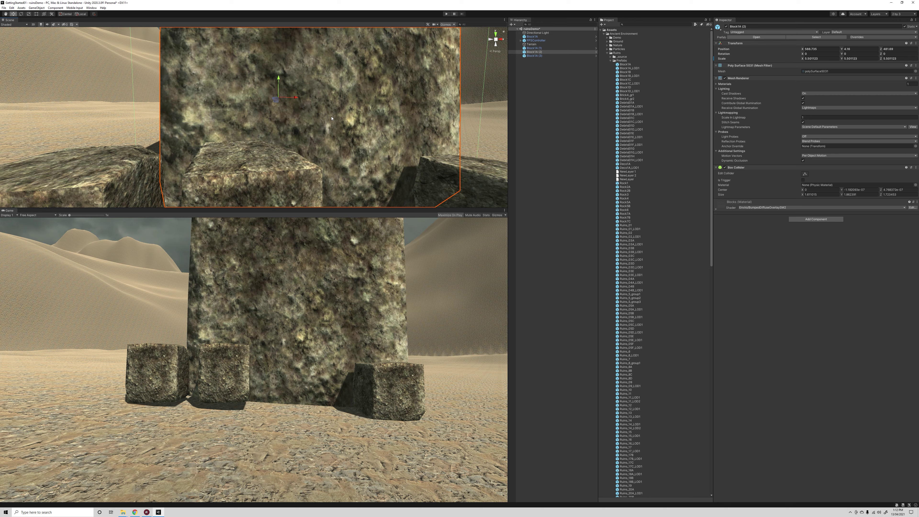
{"action": "key", "text": "Delete"}
- Scale up the second block uniformly and rotate it so that a corner faces the camera
{"action": "left_click", "coordinate": [260, 184]}
{"action": "scroll", "coordinate": [260, 184], "scroll_direction": "down", "scroll_amount": 4}
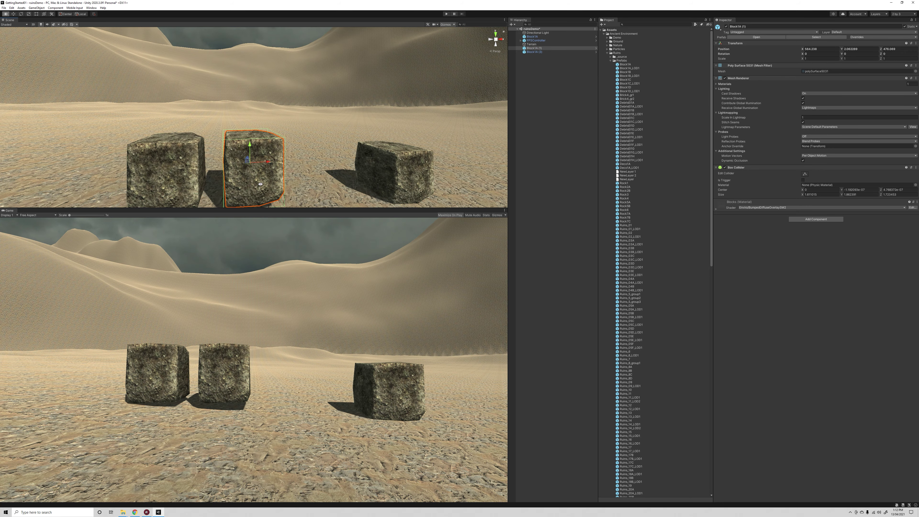
{"action": "key", "text": "r"}
{"action": "left_click_drag", "start_coordinate": [249, 164], "coordinate": [275, 159]}
{"action": "key", "text": "e"}
{"action": "left_click_drag", "start_coordinate": [249, 170], "coordinate": [279, 169]}
- Rotate the separate block at the far end of the row about its vertical axis
{"action": "right_click_drag", "start_coordinate": [311, 144], "coordinate": [297, 163]}
{"action": "left_click", "coordinate": [404, 156]}
{"action": "left_click_drag", "start_coordinate": [401, 159], "coordinate": [421, 162]}
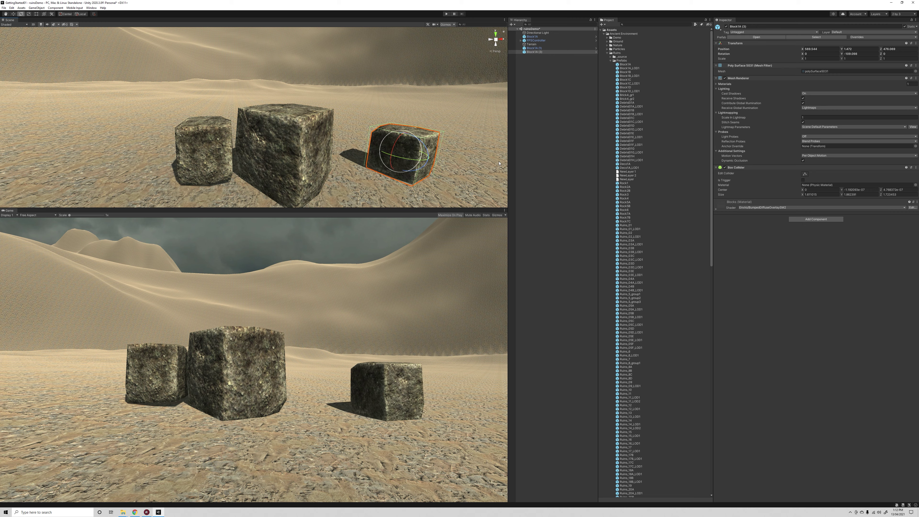
{"action": "right_click_drag", "start_coordinate": [420, 162], "coordinate": [419, 171]}
{"action": "left_click_drag", "start_coordinate": [418, 170], "coordinate": [278, 125], "text": "alt"}
- Move the original block away from the enlarged one and tilt it slightly
{"action": "left_click", "coordinate": [132, 112]}
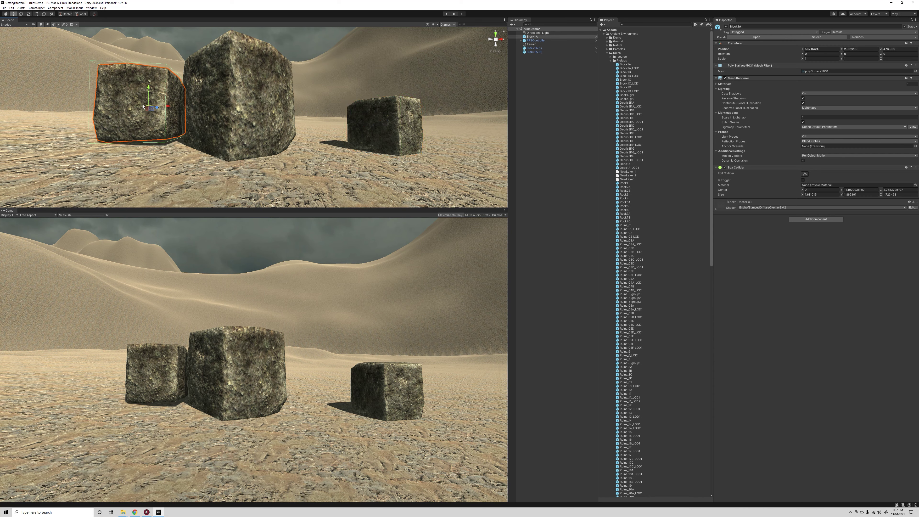
{"action": "left_click_drag", "start_coordinate": [165, 106], "coordinate": [141, 108]}
{"action": "key", "text": "e"}
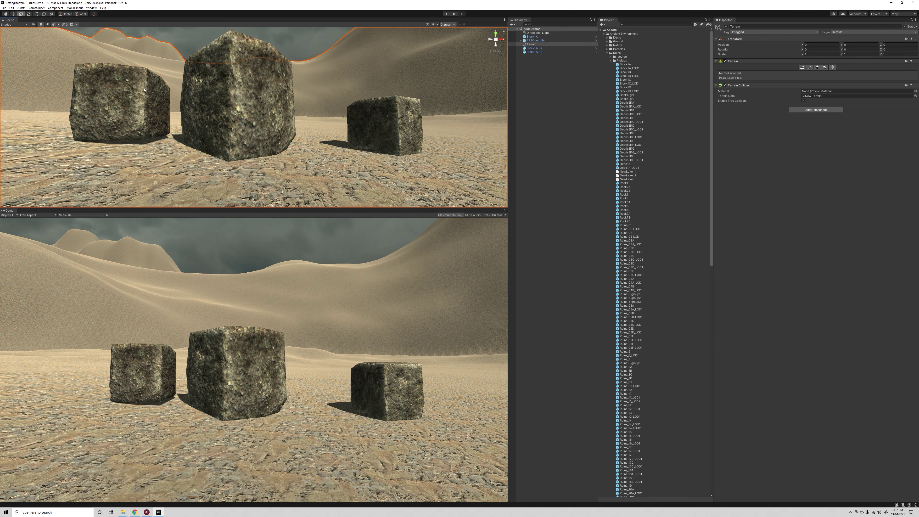
{"action": "left_click_drag", "start_coordinate": [147, 89], "coordinate": [131, 91]}
{"action": "key", "text": "w"}
{"action": "scroll", "coordinate": [254, 117], "scroll_direction": "down", "scroll_amount": 10}
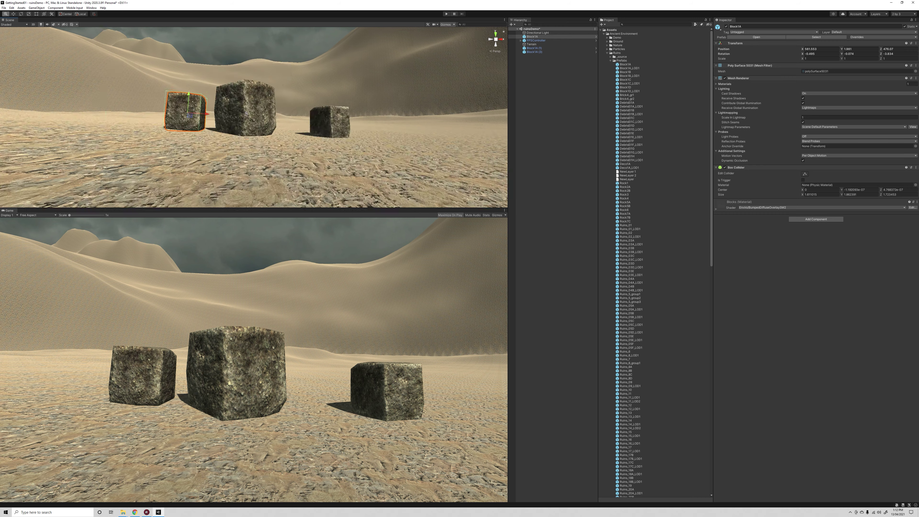
- Place two Debris01G rocks on the ground, one by the end block and one closer to the player
{"action": "left_click_drag", "start_coordinate": [430, 141], "coordinate": [409, 172], "text": "alt"}
{"action": "left_click_drag", "start_coordinate": [626, 149], "coordinate": [294, 156]}
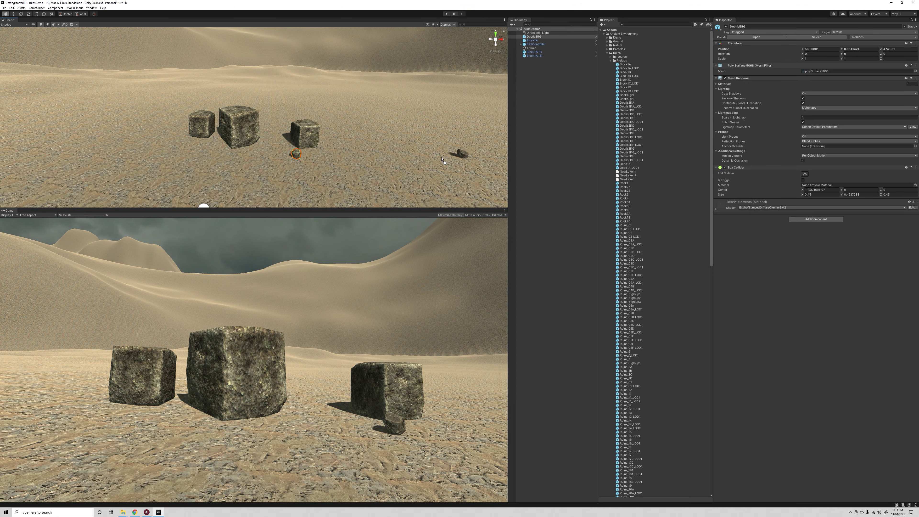
{"action": "left_click_drag", "start_coordinate": [442, 160], "coordinate": [242, 179]}
- Place the Ruins_03C_LOD1 and Ruins_04B prefabs beyond the blocks and set Ruins_04B on top of the Ruins_03C_LOD1 wall
{"action": "left_click_drag", "start_coordinate": [628, 263], "coordinate": [425, 115]}
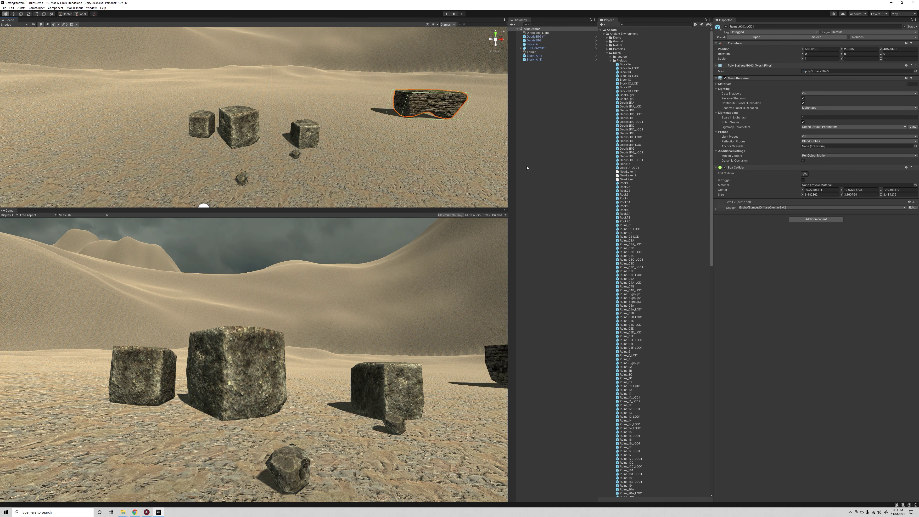
{"action": "left_click_drag", "start_coordinate": [629, 287], "coordinate": [347, 112]}
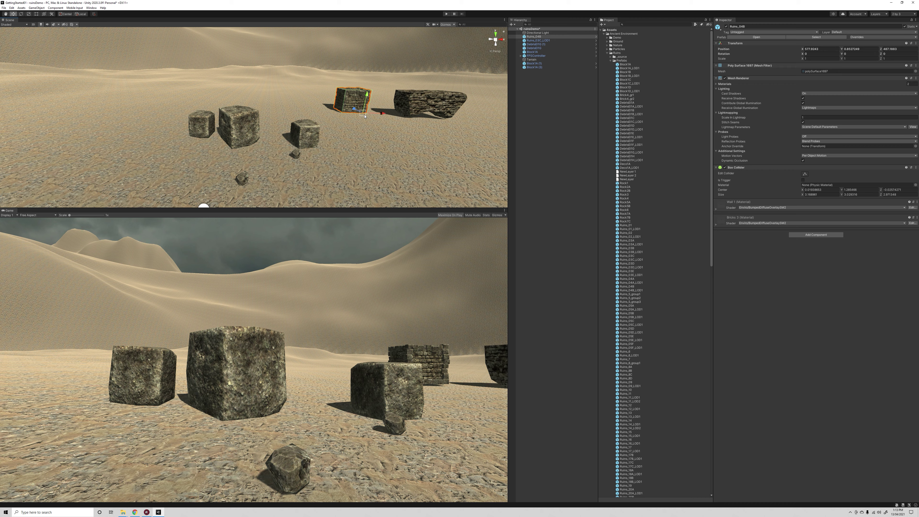
{"action": "left_click_drag", "start_coordinate": [349, 97], "coordinate": [450, 93]}
{"action": "key", "text": "f"}
{"action": "left_click_drag", "start_coordinate": [377, 109], "coordinate": [402, 104], "text": "alt"}
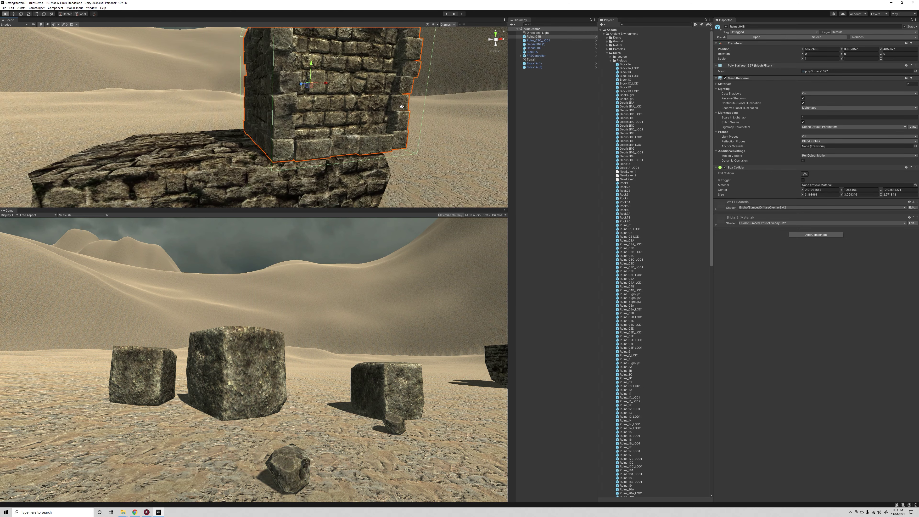
- Duplicate the Ruins_04B wall piece and move the copy along the X axis to stand beside it
{"action": "scroll", "coordinate": [307, 91], "scroll_direction": "down", "scroll_amount": 3}
{"action": "key", "text": "ctrl+d"}
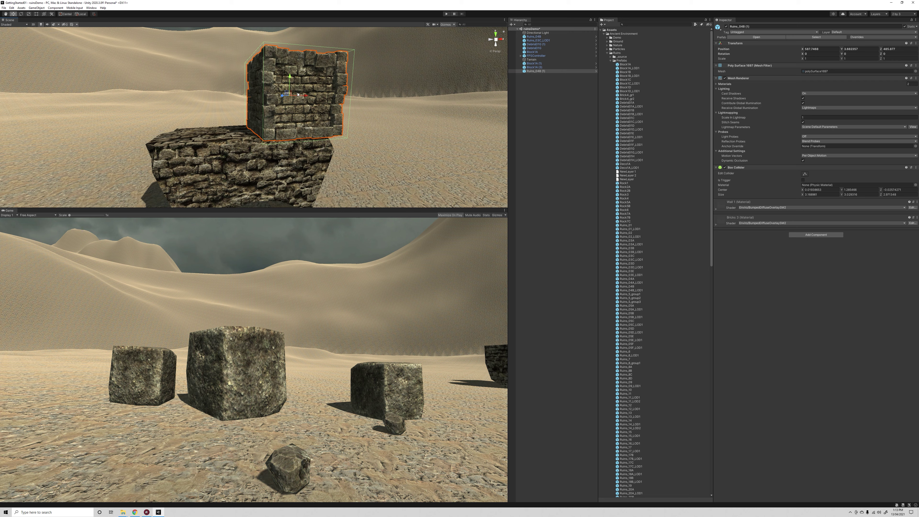
{"action": "left_click_drag", "start_coordinate": [383, 94], "coordinate": [384, 94]}
{"action": "left_click", "coordinate": [308, 94]}
{"action": "left_click_drag", "start_coordinate": [305, 93], "coordinate": [400, 95]}
{"action": "left_click", "coordinate": [329, 96]}
{"action": "mouse_move", "coordinate": [382, 132]}
{"action": "left_mouse_down", "text": "alt"}
{"action": "mouse_move", "coordinate": [362, 130]}
{"action": "mouse_move", "coordinate": [372, 117]}
{"action": "left_mouse_up", "text": "alt"}
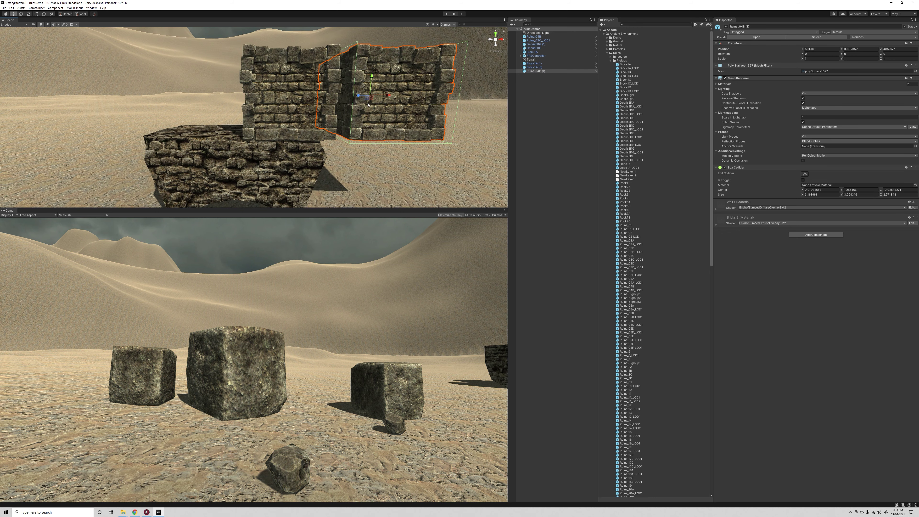
- Duplicate the second Ruins_04B piece and place the copy at ground level below the two upper pieces
{"action": "key", "text": "ctrl+d"}
{"action": "left_click_drag", "start_coordinate": [372, 77], "coordinate": [373, 60]}
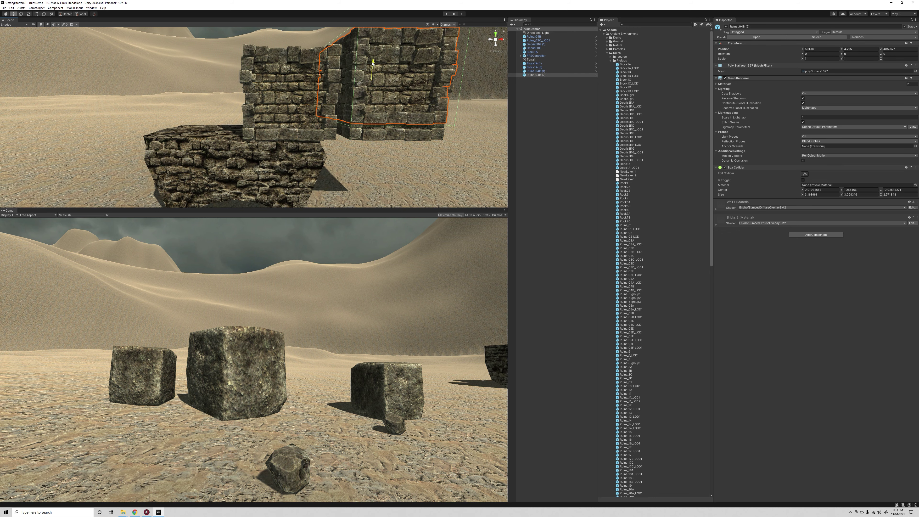
{"action": "left_click_drag", "start_coordinate": [351, 125], "coordinate": [311, 144]}
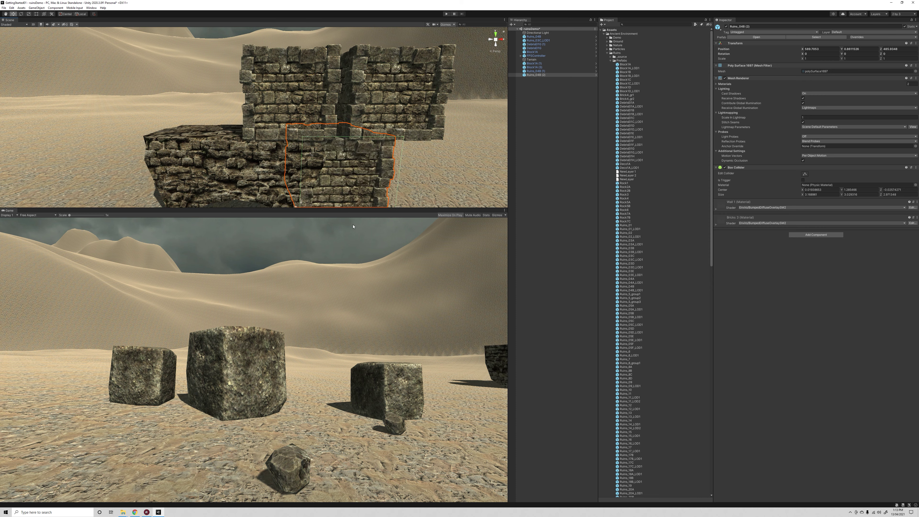
- Align the ground-level Ruins_04B piece under the upper one, then duplicate it and stack the copy on top of the tower
{"action": "left_click_drag", "start_coordinate": [391, 143], "coordinate": [449, 139]}
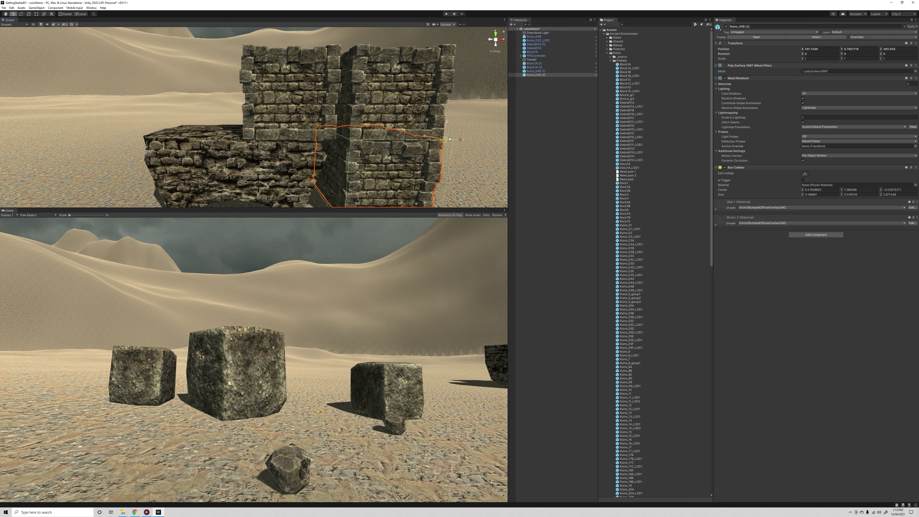
{"action": "key", "text": "ctrl+d"}
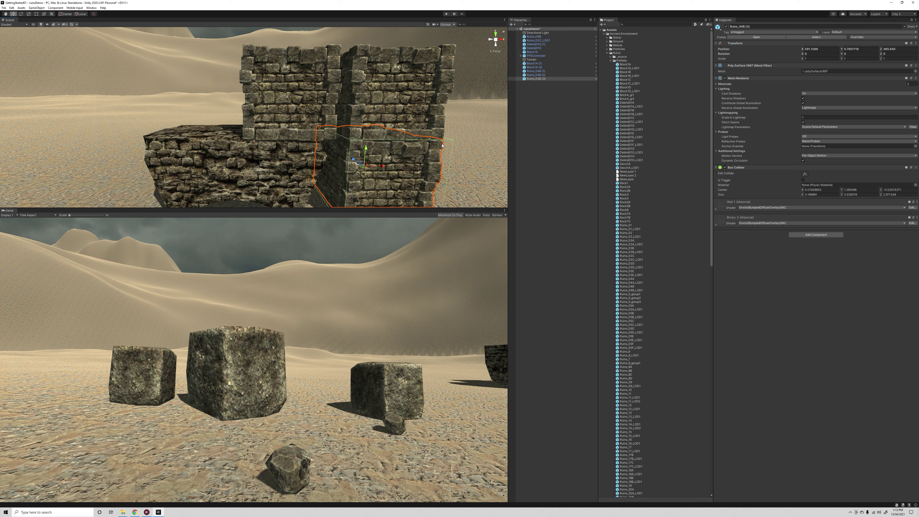
{"action": "left_click_drag", "start_coordinate": [442, 143], "coordinate": [438, 82]}
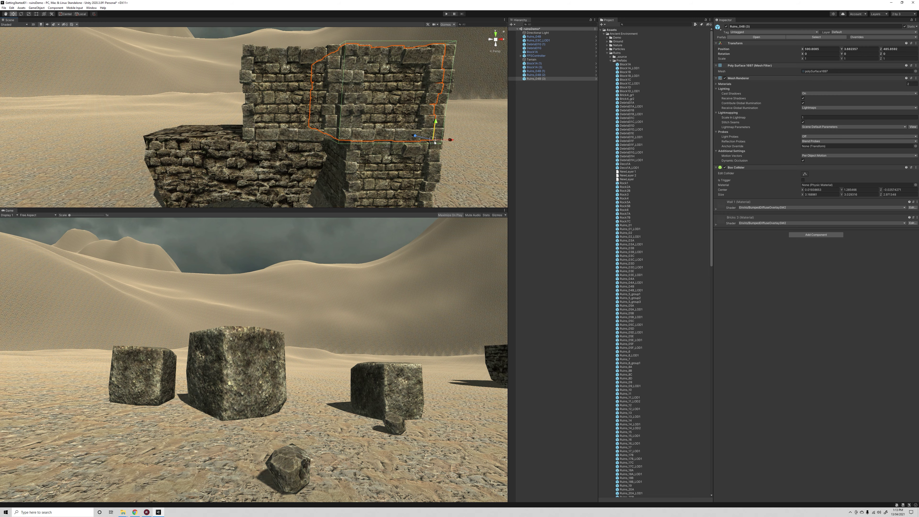
{"action": "left_click_drag", "start_coordinate": [433, 141], "coordinate": [460, 47]}
{"action": "scroll", "coordinate": [448, 122], "scroll_direction": "down", "scroll_amount": 10}
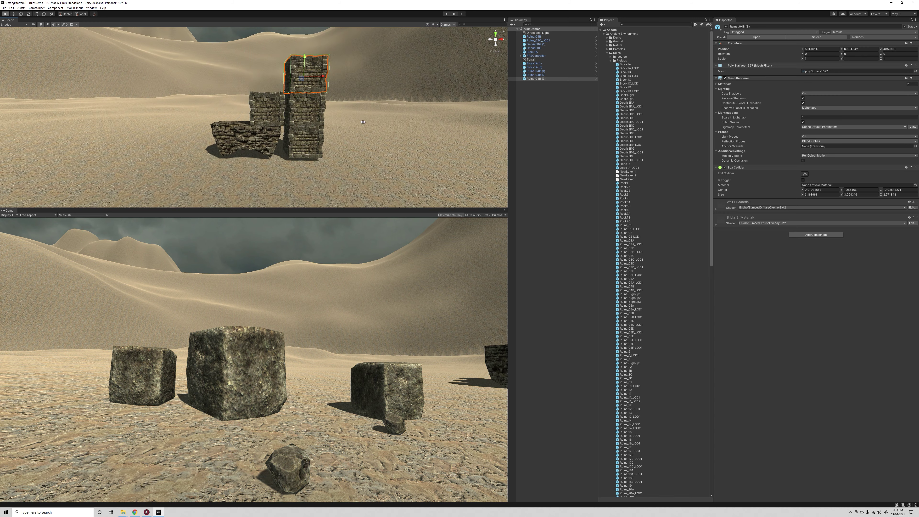
{"action": "left_click_drag", "start_coordinate": [365, 122], "coordinate": [397, 140], "text": "alt"}
{"action": "right_click_drag", "start_coordinate": [398, 139], "coordinate": [319, 132]}
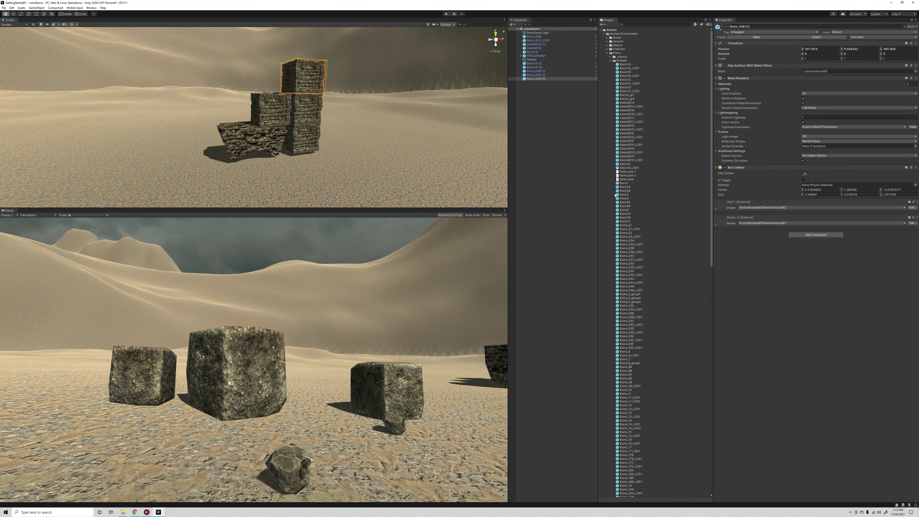
{"action": "left_click_drag", "start_coordinate": [633, 335], "coordinate": [449, 154]}
{"action": "scroll", "coordinate": [365, 170], "scroll_direction": "up", "scroll_amount": 5}
{"action": "right_click_drag", "start_coordinate": [449, 154], "coordinate": [438, 165]}
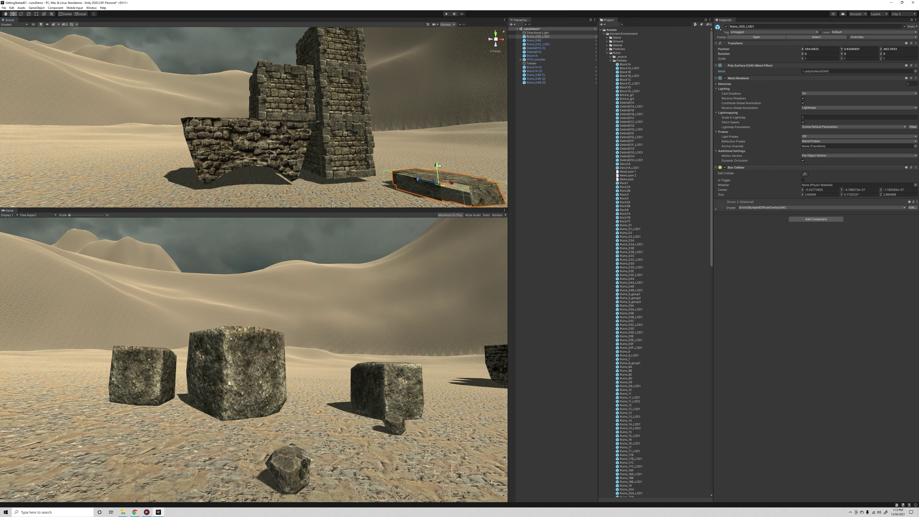
{"action": "left_click_drag", "start_coordinate": [436, 166], "coordinate": [427, 75]}
{"action": "left_click_drag", "start_coordinate": [409, 126], "coordinate": [330, 137], "text": "alt"}
{"action": "right_click_drag", "start_coordinate": [330, 138], "coordinate": [354, 173]}
{"action": "left_click_drag", "start_coordinate": [373, 199], "coordinate": [331, 174], "text": "alt"}
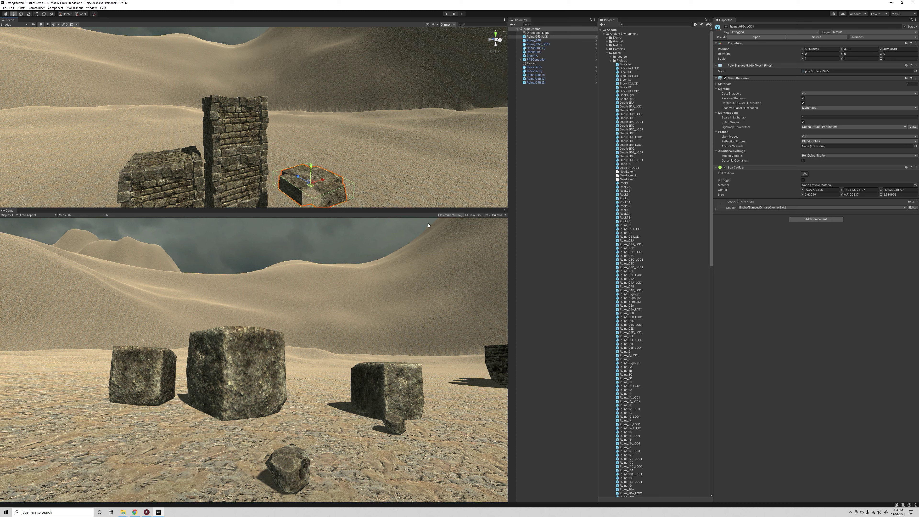
{"action": "key", "text": "Delete"}
- Place the Ruins_11 platform and the Ruins_14 arcade on the ground beyond the tower and rotate the arcade around Y
{"action": "left_click_drag", "start_coordinate": [625, 394], "coordinate": [328, 183]}
{"action": "left_click_drag", "start_coordinate": [494, 302], "coordinate": [334, 184]}
{"action": "key", "text": "y"}
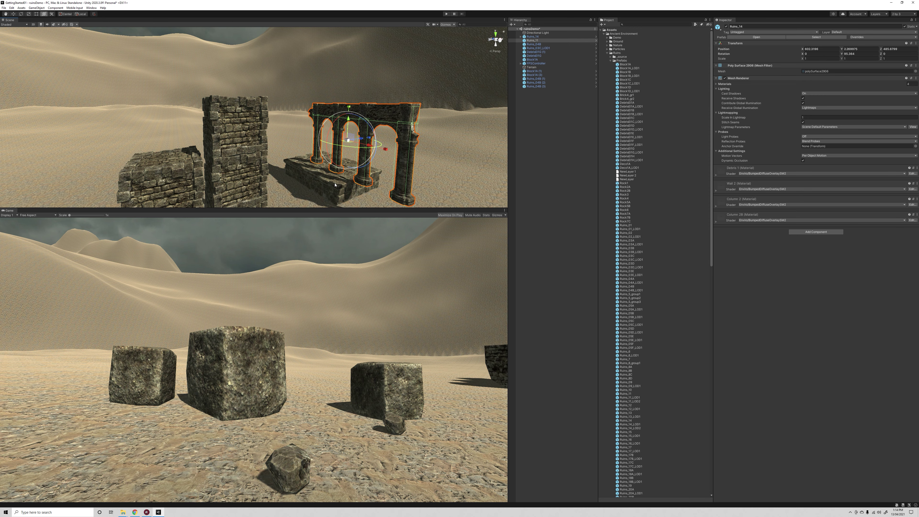
- Duplicate the Ruins_11 platform and join the copy to its end to form one long platform
{"action": "left_click", "coordinate": [335, 185]}
{"action": "key", "text": "e"}
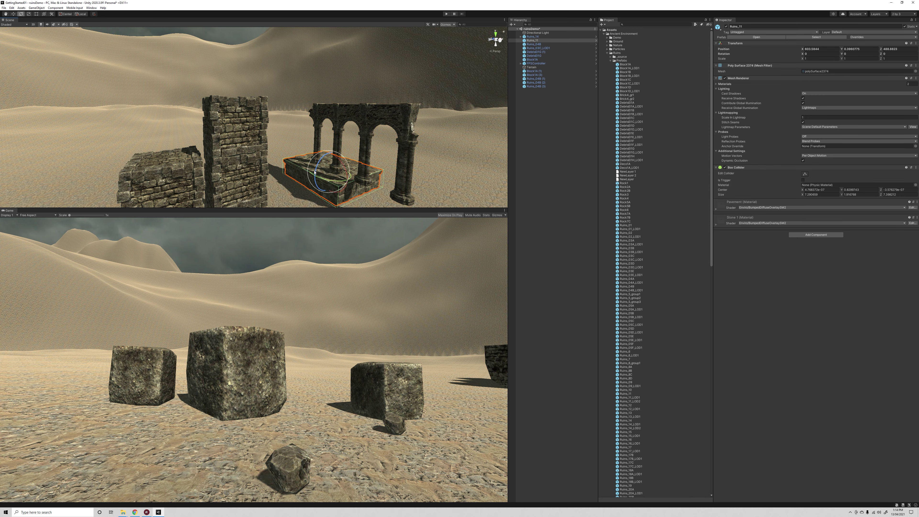
{"action": "key", "text": "w"}
{"action": "left_click_drag", "start_coordinate": [315, 172], "coordinate": [371, 174], "text": "alt"}
{"action": "middle_click_drag", "start_coordinate": [371, 175], "coordinate": [330, 151]}
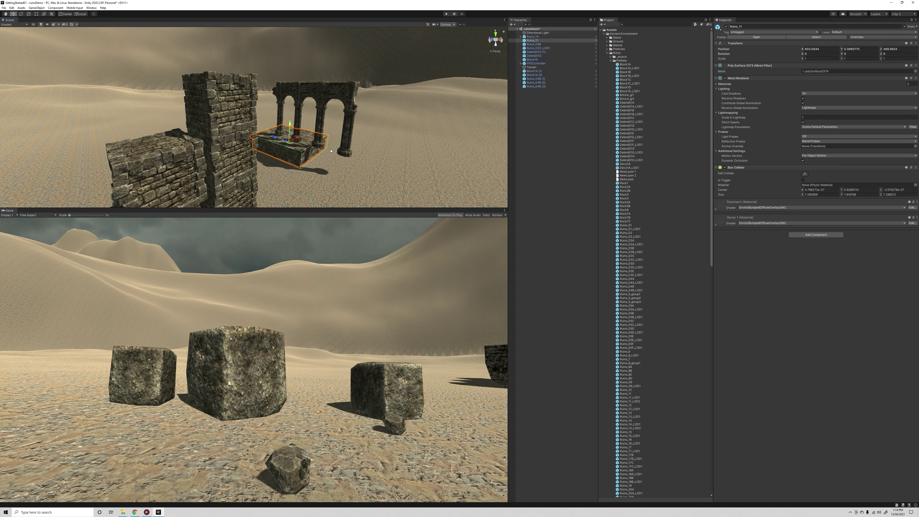
{"action": "key", "text": "ctrl+d"}
{"action": "left_click_drag", "start_coordinate": [279, 139], "coordinate": [357, 183]}
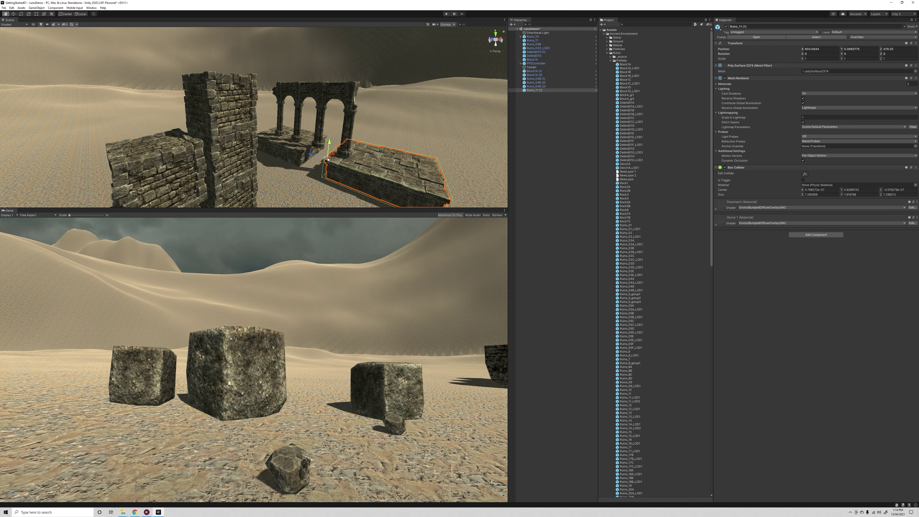
{"action": "middle_click_drag", "start_coordinate": [328, 159], "coordinate": [303, 152]}
{"action": "left_click_drag", "start_coordinate": [303, 151], "coordinate": [286, 145]}
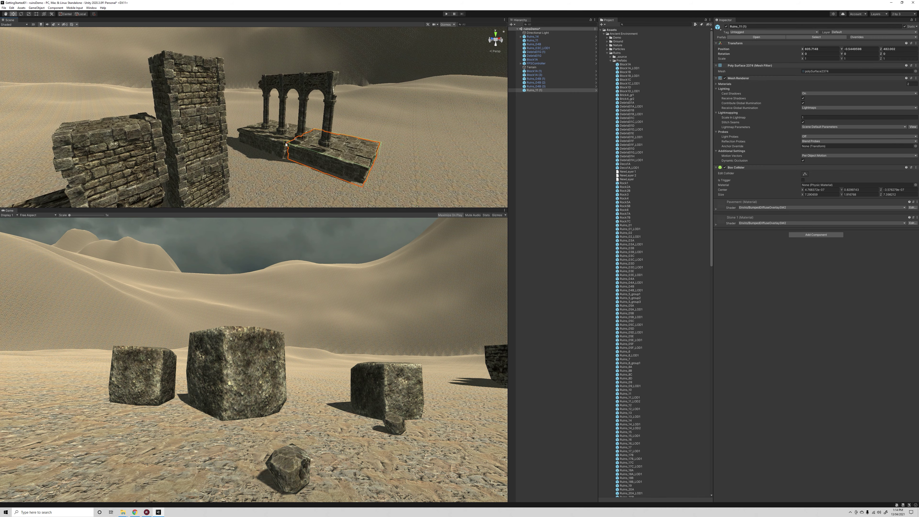
- Move the Ruins_14 arcade onto the joined platforms, with its column bases at the top surface
{"action": "left_click", "coordinate": [326, 82]}
{"action": "left_click_drag", "start_coordinate": [326, 82], "coordinate": [333, 142], "text": "alt"}
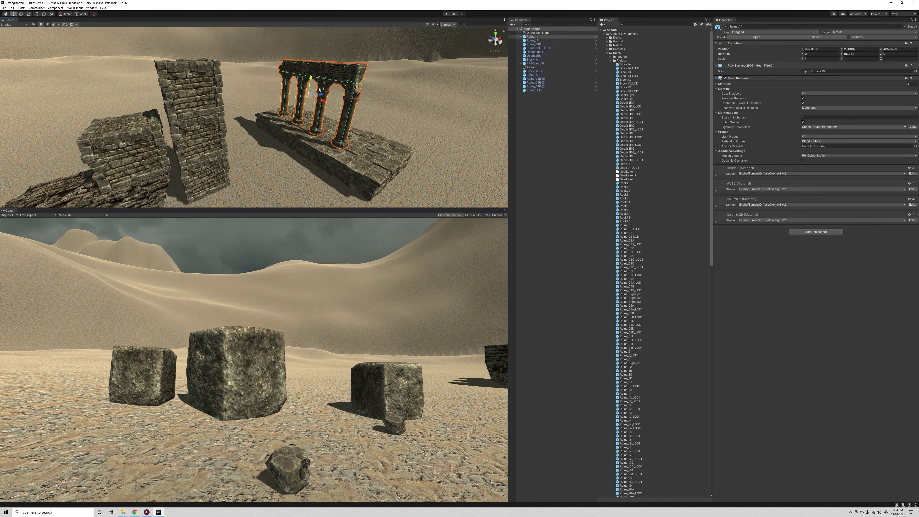
{"action": "left_click_drag", "start_coordinate": [321, 95], "coordinate": [336, 94]}
{"action": "left_click_drag", "start_coordinate": [322, 128], "coordinate": [317, 103], "text": "alt"}
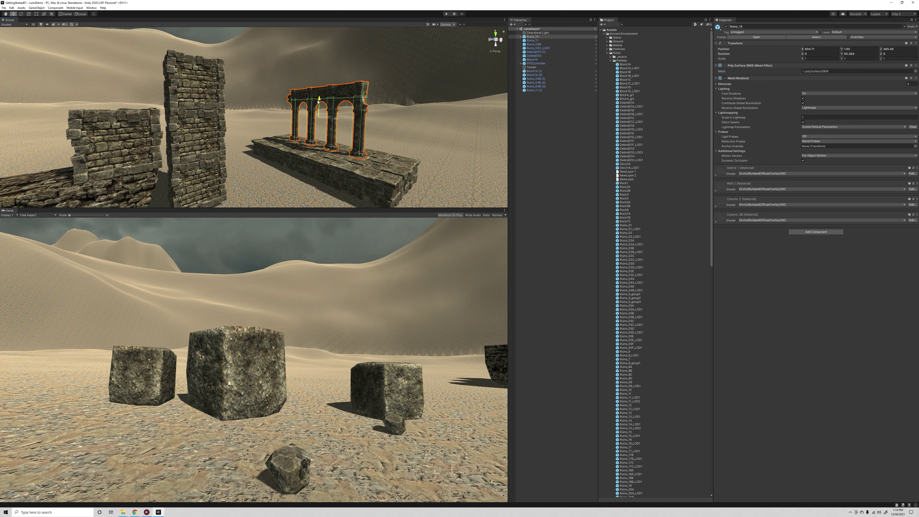
- Straighten the Ruins_14 arcade so it runs parallel to the platforms and shift it toward their far edge
{"action": "left_click_drag", "start_coordinate": [416, 134], "coordinate": [282, 143], "text": "alt"}
{"action": "middle_click_drag", "start_coordinate": [326, 144], "coordinate": [304, 116]}
{"action": "left_click_drag", "start_coordinate": [416, 65], "coordinate": [457, 154], "text": "alt"}
{"action": "key", "text": "w"}
{"action": "scroll", "coordinate": [310, 121], "scroll_direction": "down", "scroll_amount": 3}
{"action": "left_click", "coordinate": [306, 135]}
{"action": "left_click", "coordinate": [306, 136]}
{"action": "scroll", "coordinate": [343, 134], "scroll_direction": "down", "scroll_amount": 3}
{"action": "left_click_drag", "start_coordinate": [302, 160], "coordinate": [329, 145], "text": "alt"}
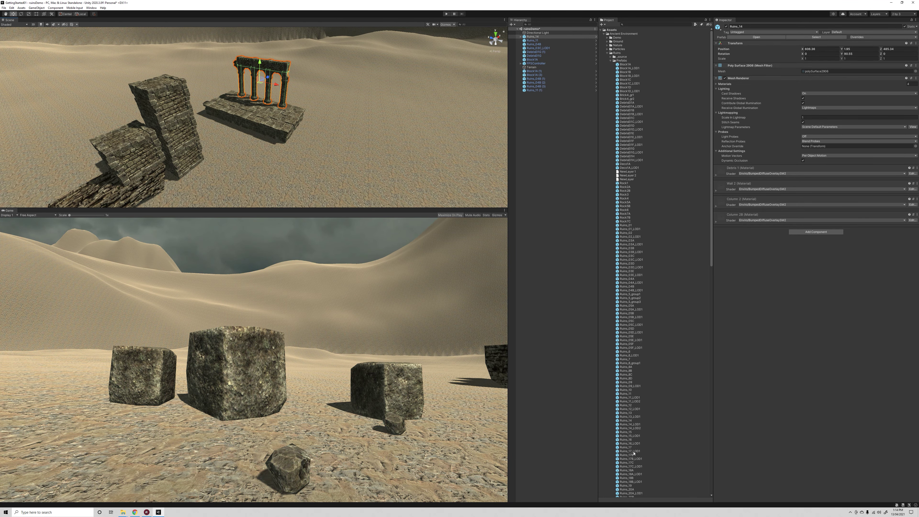
- Place a Ruins_17C column on the platform, move it toward the corner near the arcade's end and turn it around Y
{"action": "left_click_drag", "start_coordinate": [633, 466], "coordinate": [411, 267]}
{"action": "left_click_drag", "start_coordinate": [297, 114], "coordinate": [297, 114]}
{"action": "left_click_drag", "start_coordinate": [417, 150], "coordinate": [386, 156], "text": "alt"}
{"action": "scroll", "coordinate": [350, 127], "scroll_direction": "up", "scroll_amount": 4}
{"action": "mouse_move", "coordinate": [351, 129]}
{"action": "left_mouse_down", "text": "alt"}
{"action": "mouse_move", "coordinate": [380, 145]}
{"action": "mouse_move", "coordinate": [340, 130]}
{"action": "mouse_move", "coordinate": [359, 134]}
{"action": "mouse_move", "coordinate": [349, 127]}
{"action": "left_mouse_up", "text": "alt"}
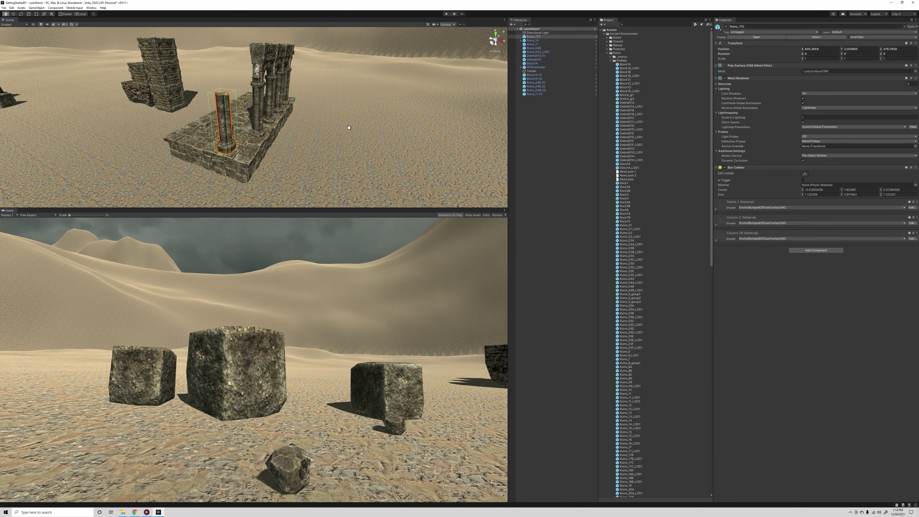
{"action": "left_click_drag", "start_coordinate": [135, 38], "coordinate": [275, 64]}
{"action": "left_click_drag", "start_coordinate": [384, 131], "coordinate": [391, 151], "text": "alt"}
{"action": "scroll", "coordinate": [391, 163], "scroll_direction": "up", "scroll_amount": 4}
{"action": "key", "text": "w"}
{"action": "key", "text": "e"}
- Duplicate the Ruins_17C column, tip the copy over and lean it against the platform's outer edge as a fallen column
{"action": "key", "text": "ctrl+d"}
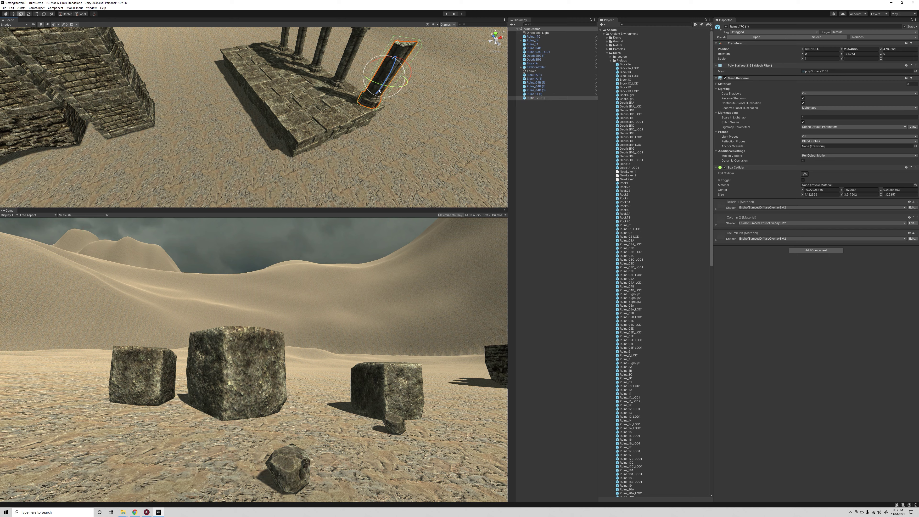
{"action": "key", "text": "w"}
{"action": "left_click_drag", "start_coordinate": [402, 83], "coordinate": [340, 107], "text": "alt"}
{"action": "key", "text": "e"}
{"action": "left_click_drag", "start_coordinate": [296, 77], "coordinate": [323, 122]}
{"action": "key", "text": "w"}
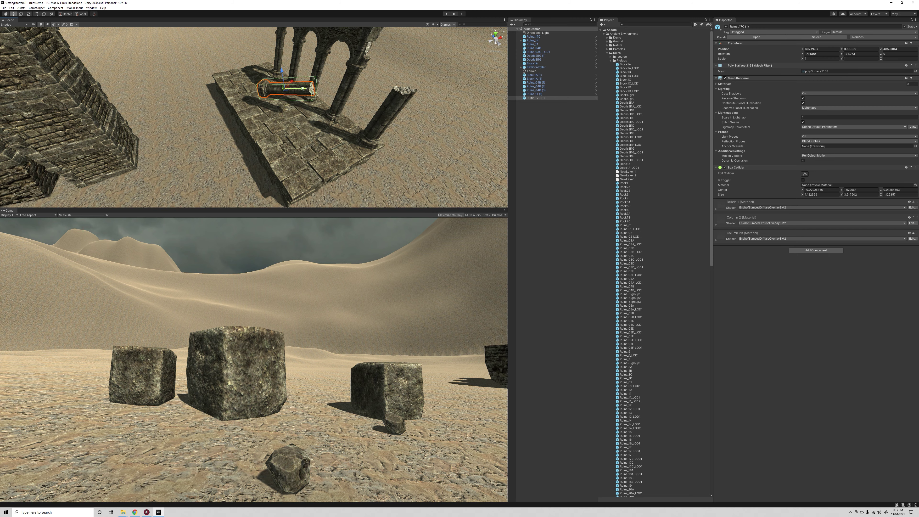
{"action": "left_click_drag", "start_coordinate": [301, 90], "coordinate": [229, 89]}
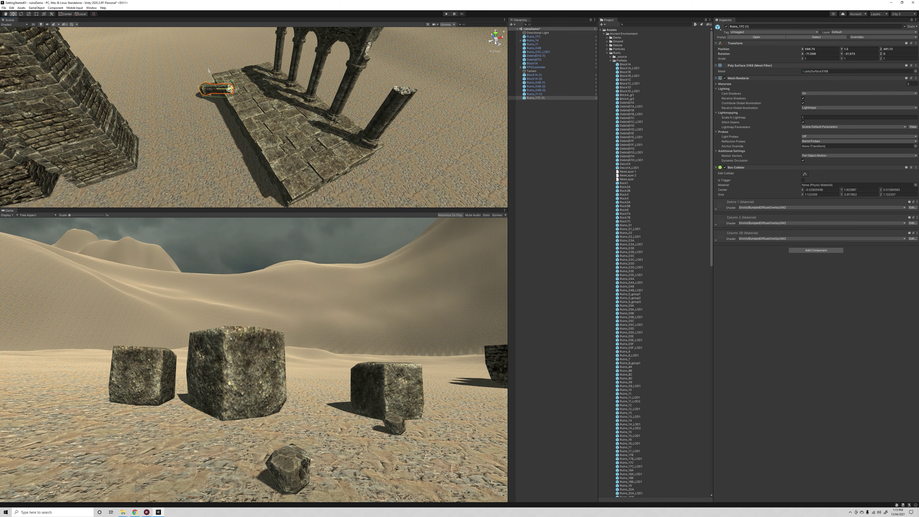
{"action": "left_click_drag", "start_coordinate": [238, 129], "coordinate": [136, 124], "text": "alt"}
{"action": "key", "text": "e"}
{"action": "key", "text": "w"}
- Move the standing Ruins_17C column across the platform's far end, away from the fallen column
{"action": "left_click", "coordinate": [188, 76]}
{"action": "left_click_drag", "start_coordinate": [188, 76], "coordinate": [294, 46], "text": "alt"}
{"action": "left_click", "coordinate": [374, 138]}
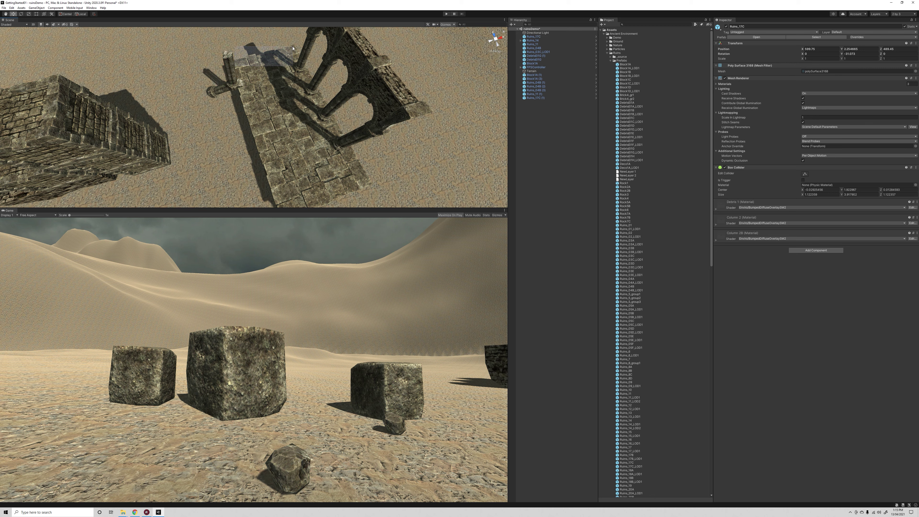
{"action": "left_click", "coordinate": [233, 65]}
{"action": "left_click_drag", "start_coordinate": [239, 65], "coordinate": [280, 59]}
{"action": "left_click", "coordinate": [229, 69]}
- Shift the Ruins_14 arcade along its X axis on the platform
{"action": "left_click", "coordinate": [345, 49]}
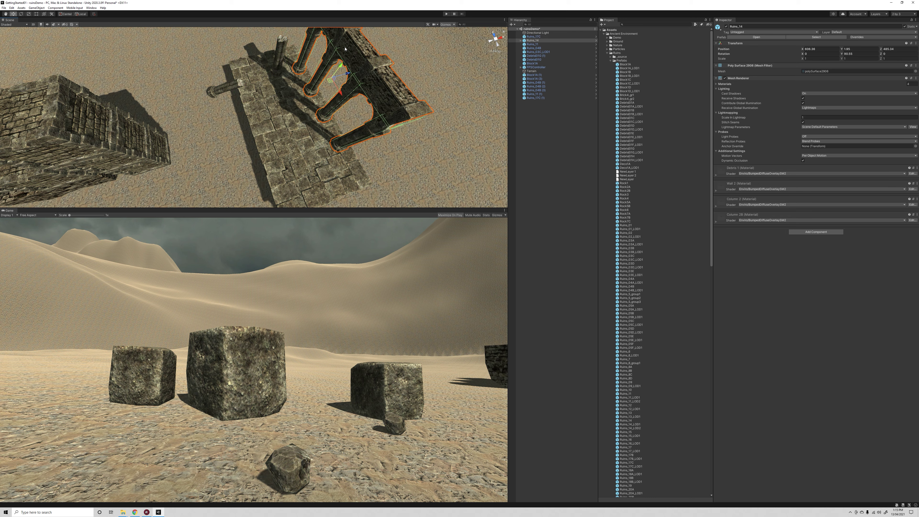
{"action": "left_click_drag", "start_coordinate": [338, 88], "coordinate": [354, 118]}
{"action": "left_click_drag", "start_coordinate": [355, 119], "coordinate": [211, 103], "text": "alt"}
- Sink the standing Ruins_17C column into the platform near its back corner, leaving only a short stump above the surface
{"action": "left_click", "coordinate": [220, 65]}
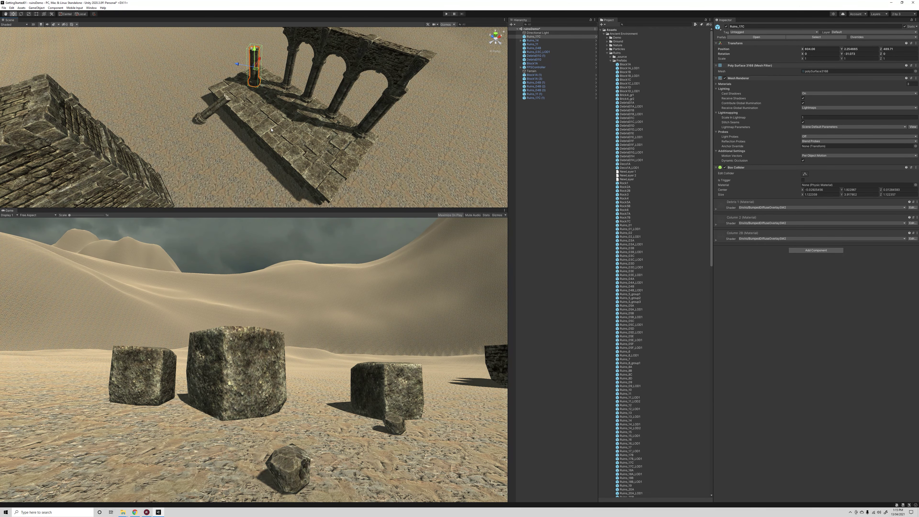
{"action": "left_click_drag", "start_coordinate": [255, 55], "coordinate": [217, 129]}
{"action": "left_click_drag", "start_coordinate": [267, 73], "coordinate": [287, 52]}
{"action": "left_click", "coordinate": [227, 59]}
{"action": "left_click_drag", "start_coordinate": [387, 136], "coordinate": [337, 83], "text": "alt"}
{"action": "left_click", "coordinate": [345, 75]}
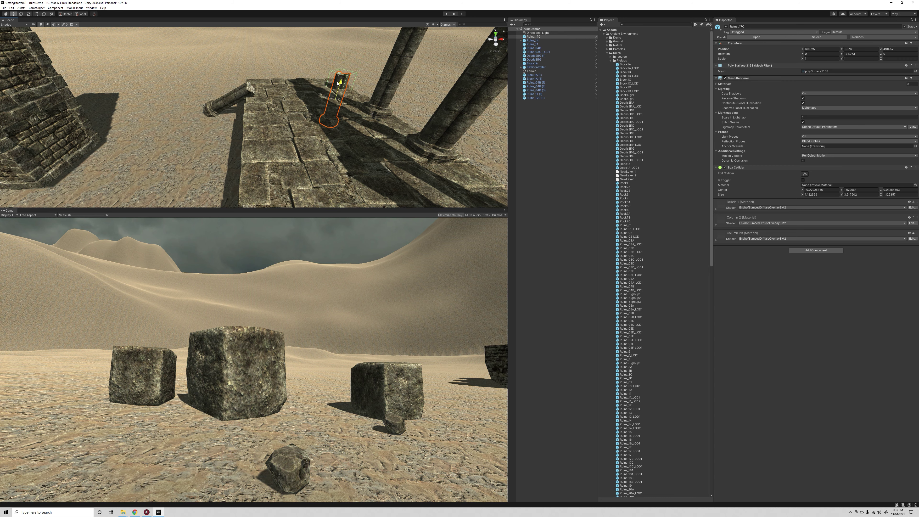
{"action": "left_click", "coordinate": [313, 82]}
- Duplicate the Debris01G rock by the stone blocks and move the copy over to the platform near the fallen column
{"action": "left_click", "coordinate": [237, 93]}
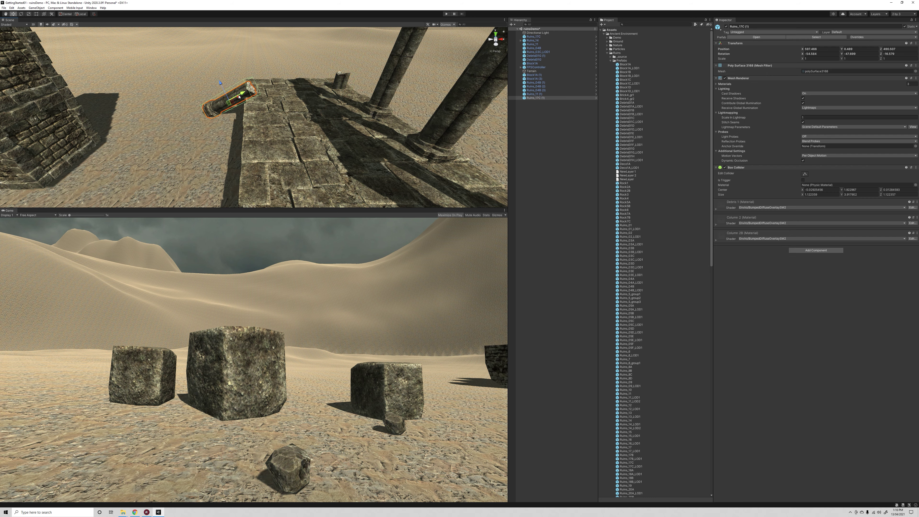
{"action": "left_click_drag", "start_coordinate": [188, 98], "coordinate": [239, 119], "text": "alt"}
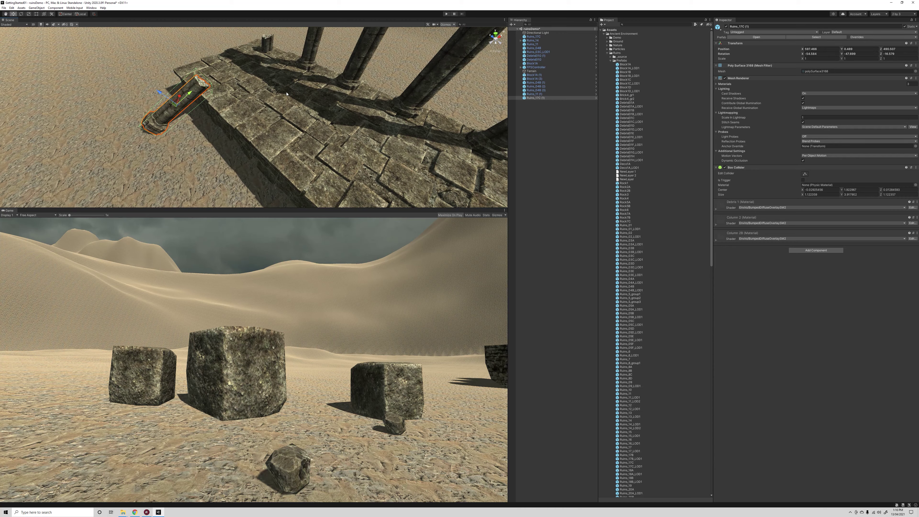
{"action": "scroll", "coordinate": [275, 94], "scroll_direction": "down", "scroll_amount": 5}
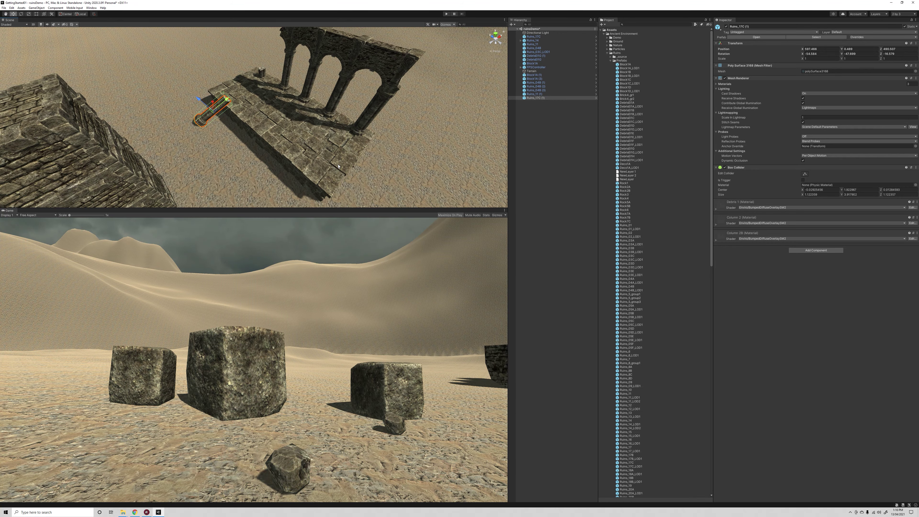
{"action": "left_click_drag", "start_coordinate": [275, 83], "coordinate": [154, 105], "text": "alt"}
{"action": "left_click_drag", "start_coordinate": [217, 171], "coordinate": [86, 61], "text": "alt"}
{"action": "left_click", "coordinate": [97, 53]}
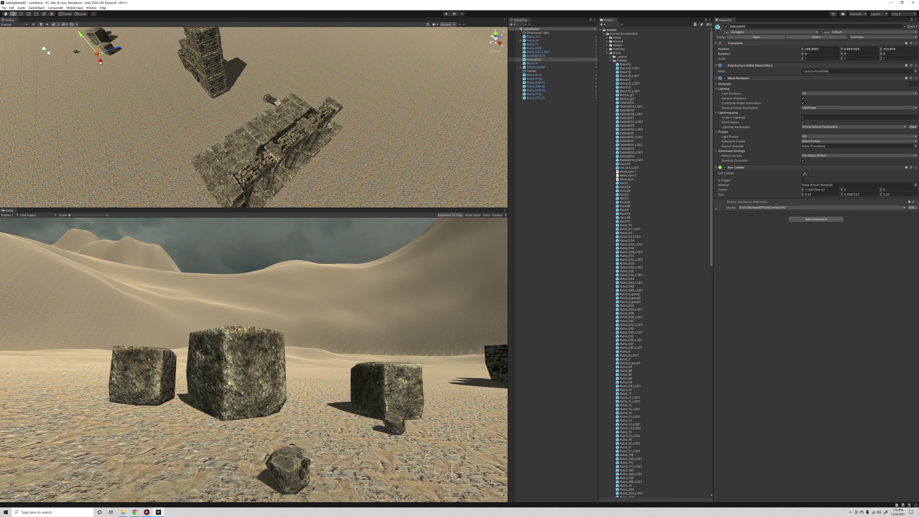
{"action": "key", "text": "ctrl+d"}
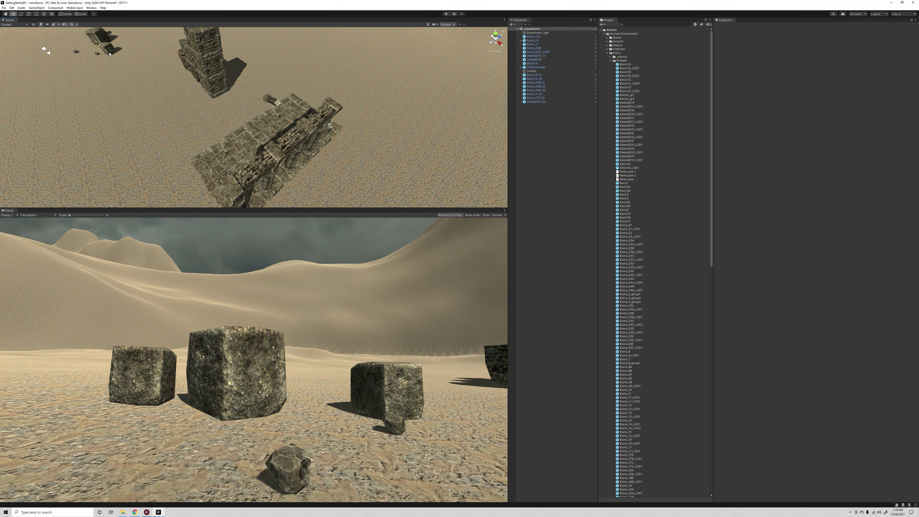
{"action": "left_click_drag", "start_coordinate": [100, 59], "coordinate": [285, 117]}
{"action": "key", "text": "f"}
- Raise the copied Debris01G rock from beneath the platform so it rests on the top surface
{"action": "left_click_drag", "start_coordinate": [345, 142], "coordinate": [436, 64], "text": "alt"}
{"action": "scroll", "coordinate": [420, 100], "scroll_direction": "down", "scroll_amount": 5}
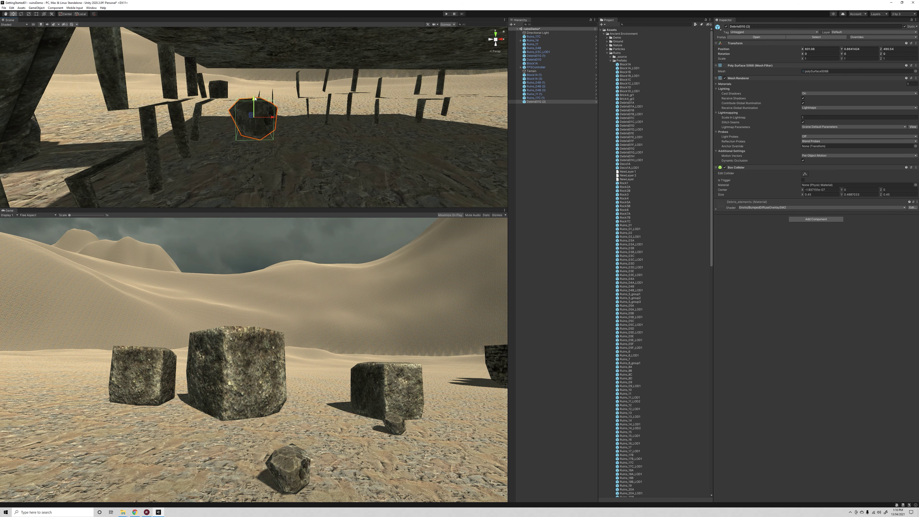
{"action": "left_click_drag", "start_coordinate": [255, 104], "coordinate": [254, 17]}
{"action": "left_click_drag", "start_coordinate": [271, 38], "coordinate": [280, 80], "text": "alt"}
{"action": "middle_click_drag", "start_coordinate": [280, 80], "coordinate": [282, 114]}
{"action": "key", "text": "f"}
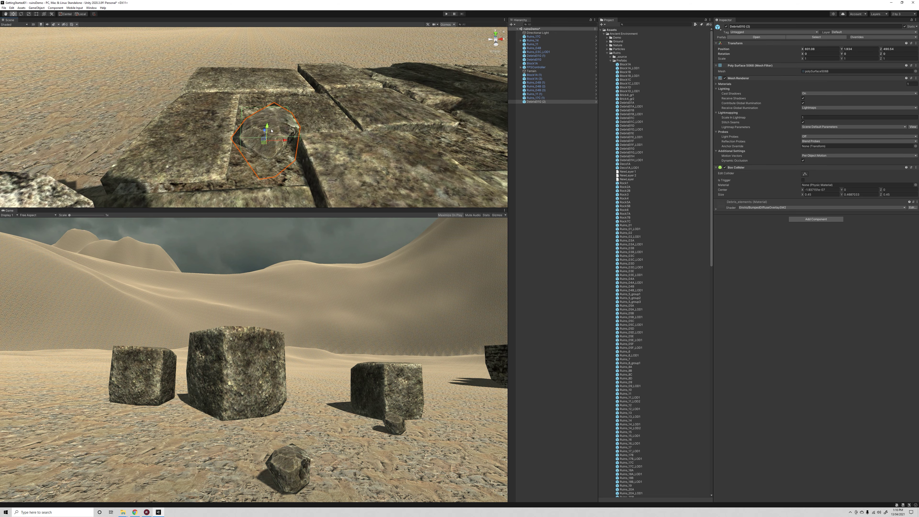
- Duplicate the rock on the platform, set the copy beside it, rotate it around Y and scale it down to about 0.78
{"action": "left_click_drag", "start_coordinate": [259, 109], "coordinate": [334, 131]}
{"action": "key", "text": "ctrl+d"}
{"action": "key", "text": "e"}
{"action": "key", "text": "t"}
{"action": "key", "text": "e"}
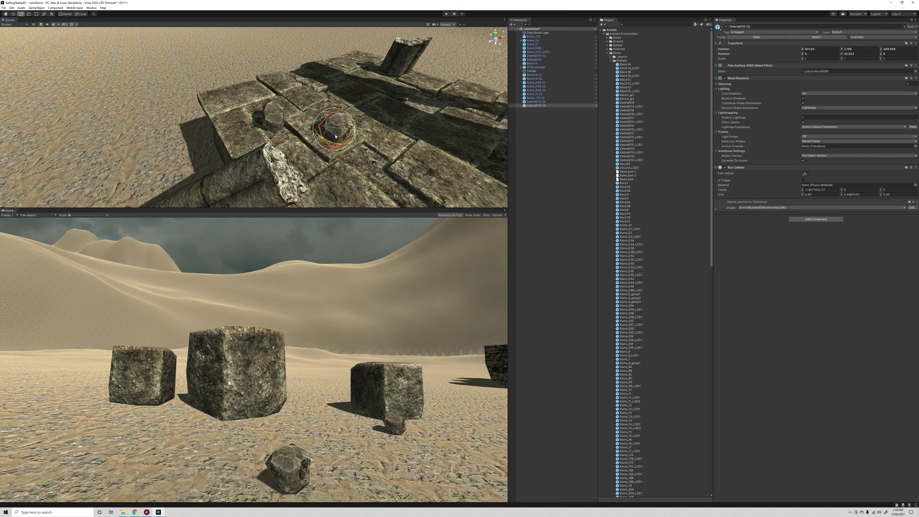
{"action": "key", "text": "r"}
{"action": "left_click_drag", "start_coordinate": [333, 129], "coordinate": [330, 115]}
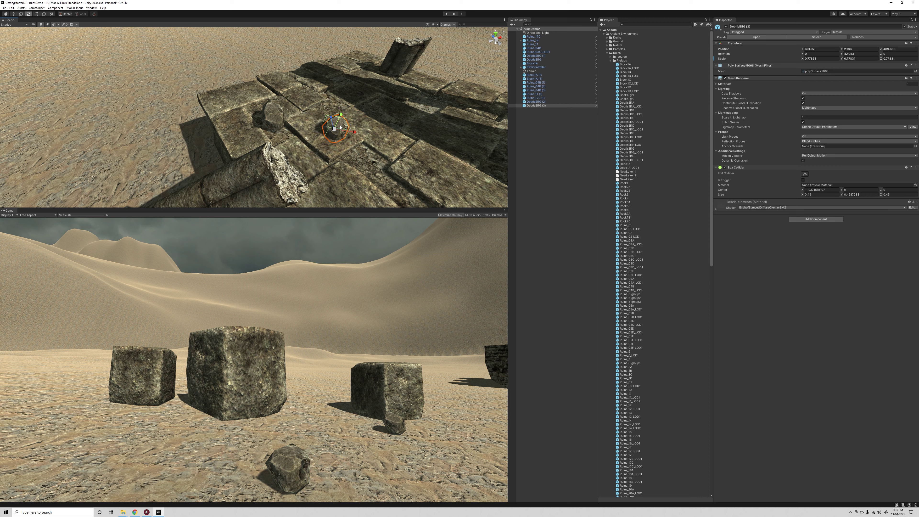
{"action": "key", "text": "w"}
- Run the scene in play mode and walk toward the tower and arcade to view the ruins
{"action": "left_click", "coordinate": [414, 112]}
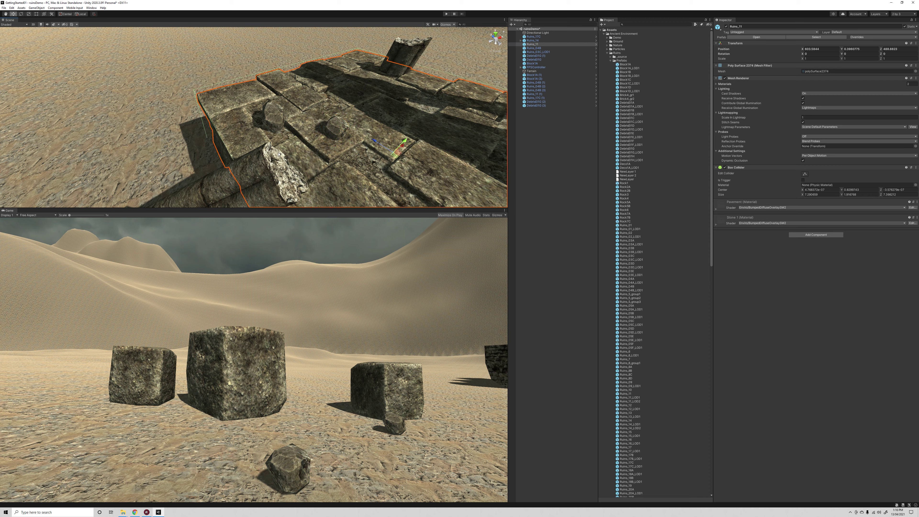
{"action": "scroll", "coordinate": [386, 171], "scroll_direction": "down", "scroll_amount": 8}
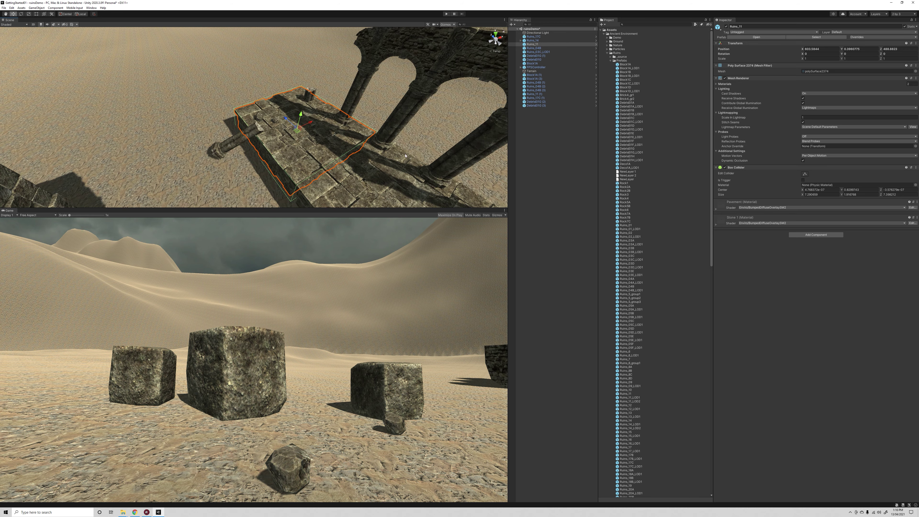
{"action": "left_click", "coordinate": [445, 14]}
{"action": "key", "text": "w"}
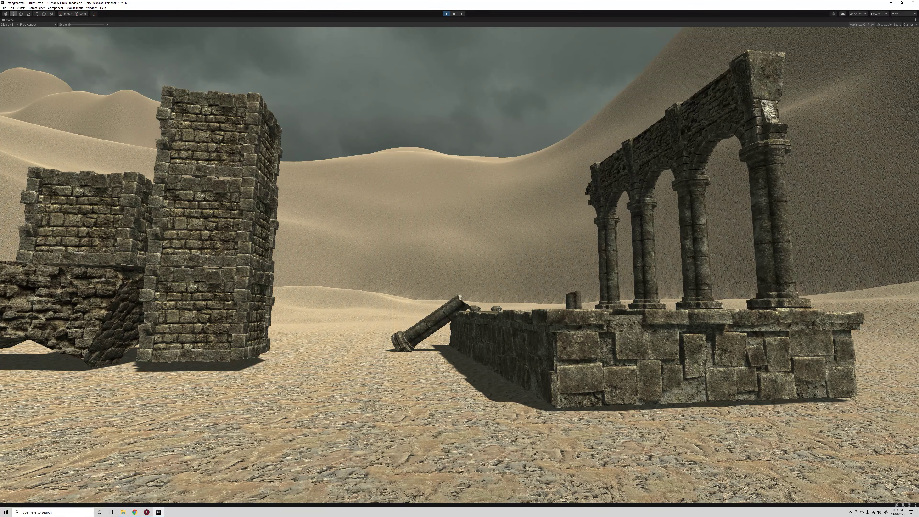
- Back away from the ruins, end the play test and view the tower and arcade layout in the scene
{"action": "key", "text": "s"}
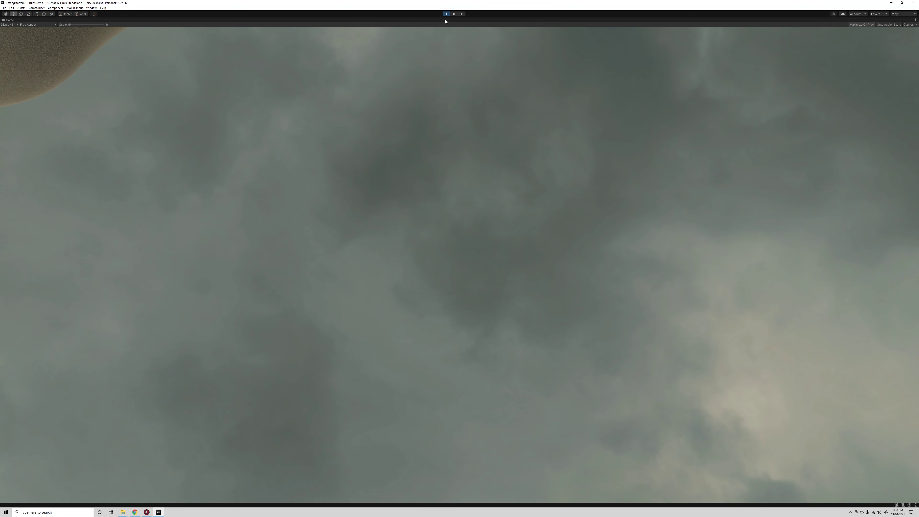
{"action": "left_click", "coordinate": [446, 14]}
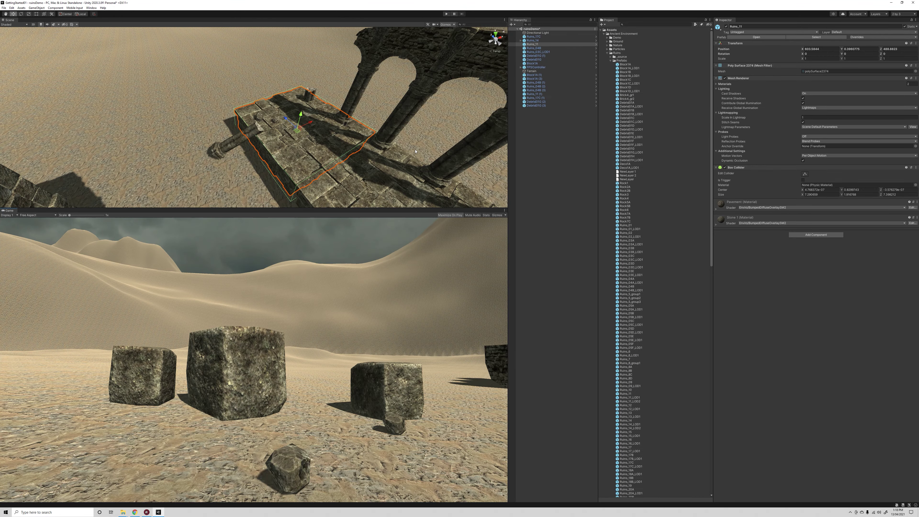
{"action": "scroll", "coordinate": [416, 151], "scroll_direction": "down", "scroll_amount": 6}
{"action": "left_click_drag", "start_coordinate": [235, 181], "coordinate": [524, 124], "text": "alt"}
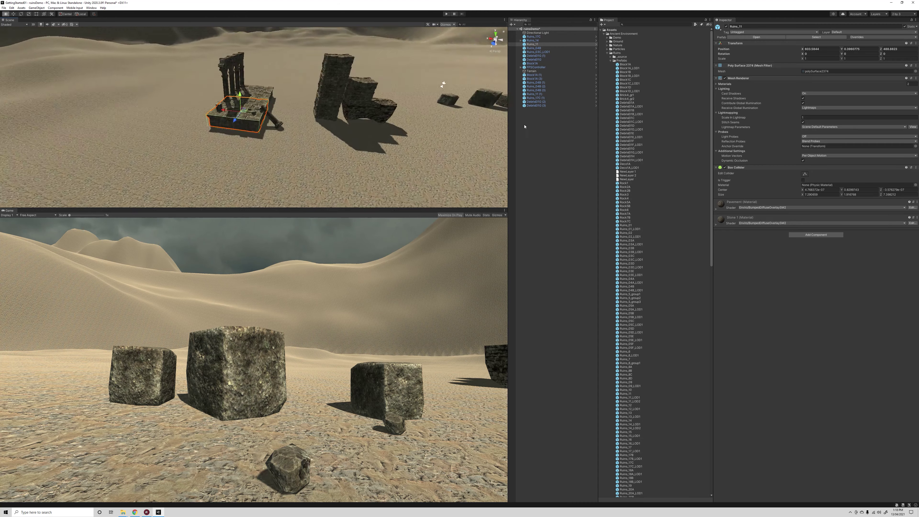
{"action": "right_click_drag", "start_coordinate": [524, 126], "coordinate": [285, 156]}
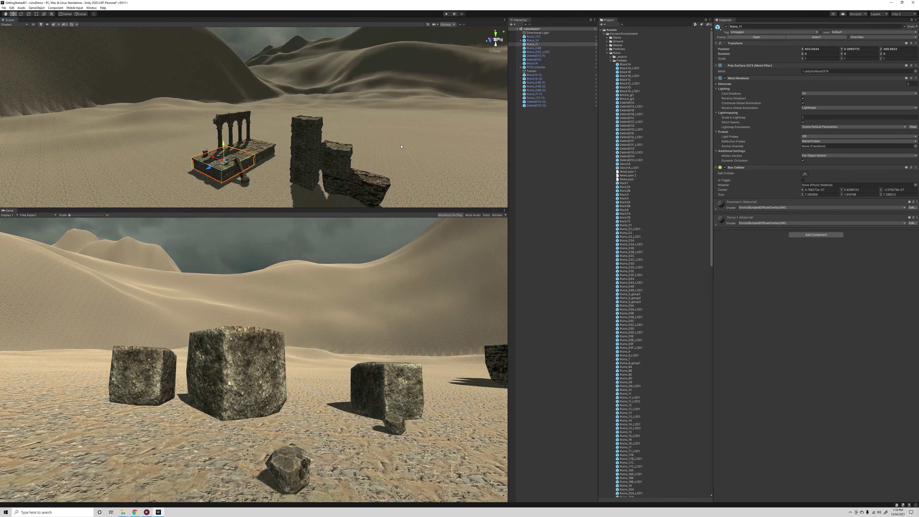
{"action": "left_click_drag", "start_coordinate": [400, 147], "coordinate": [392, 168], "text": "alt"}
{"action": "middle_click_drag", "start_coordinate": [392, 168], "coordinate": [381, 132]}
- Select a stone wall block of the tower and examine its top and sides from several angles
{"action": "left_click", "coordinate": [339, 139]}
{"action": "right_click_drag", "start_coordinate": [324, 118], "coordinate": [264, 83]}
{"action": "left_click", "coordinate": [265, 83]}
{"action": "left_click_drag", "start_coordinate": [265, 83], "coordinate": [316, 67], "text": "alt"}
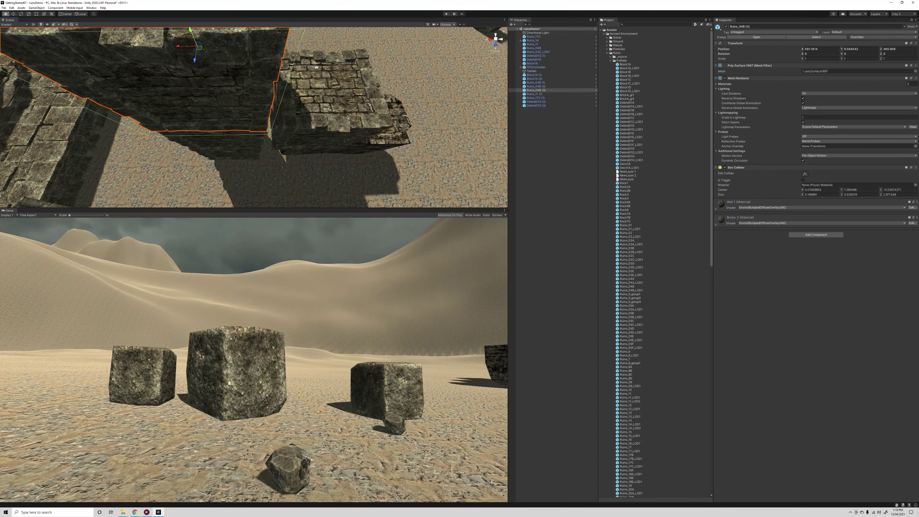
{"action": "right_click_drag", "start_coordinate": [316, 67], "coordinate": [456, 120]}
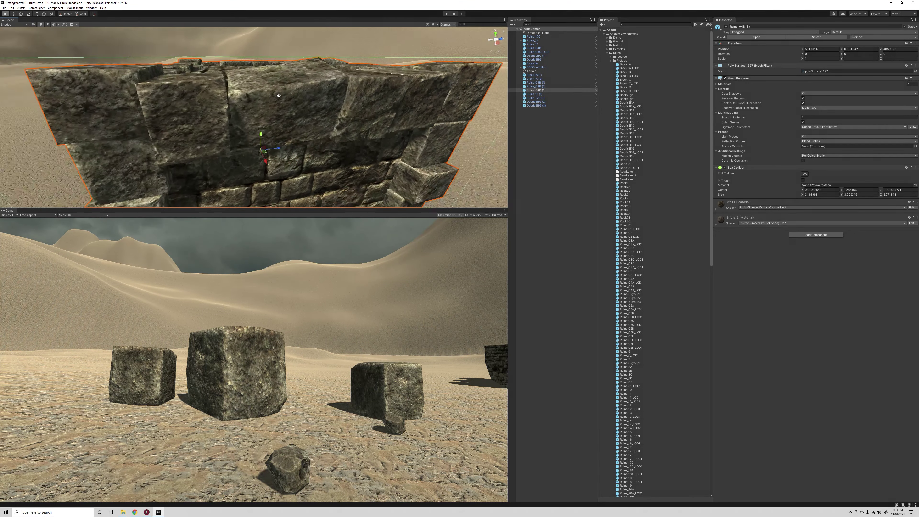
{"action": "right_click_drag", "start_coordinate": [413, 96], "coordinate": [296, 122]}
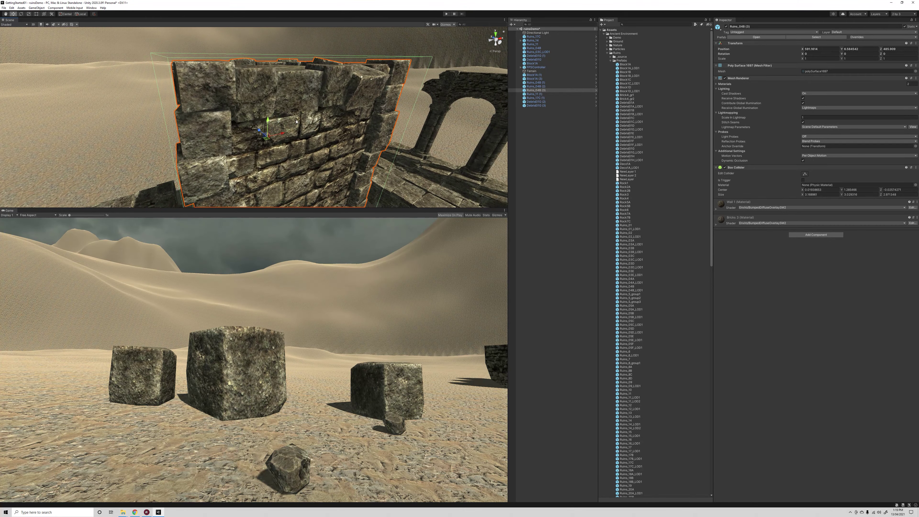
{"action": "left_click_drag", "start_coordinate": [275, 104], "coordinate": [324, 66], "text": "alt"}
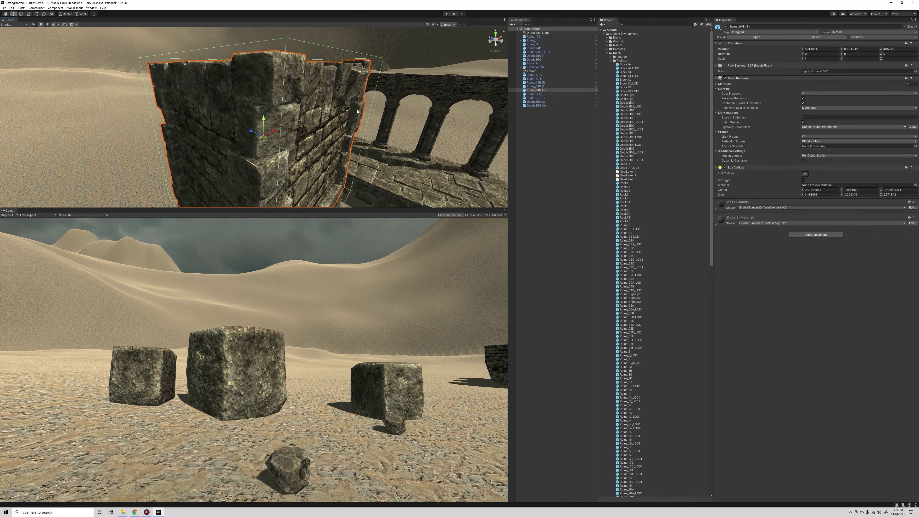
{"action": "left_click_drag", "start_coordinate": [358, 111], "coordinate": [455, 97], "text": "alt"}
- Select the Ruins_14 arcade and examine its columns and the platform edge beneath it from several angles
{"action": "left_click", "coordinate": [466, 95]}
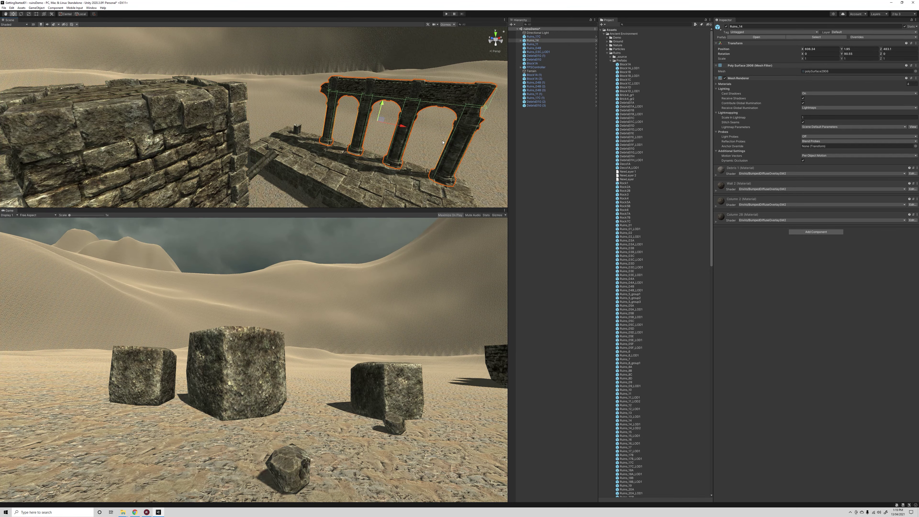
{"action": "right_click_drag", "start_coordinate": [332, 118], "coordinate": [420, 144], "text": "alt"}
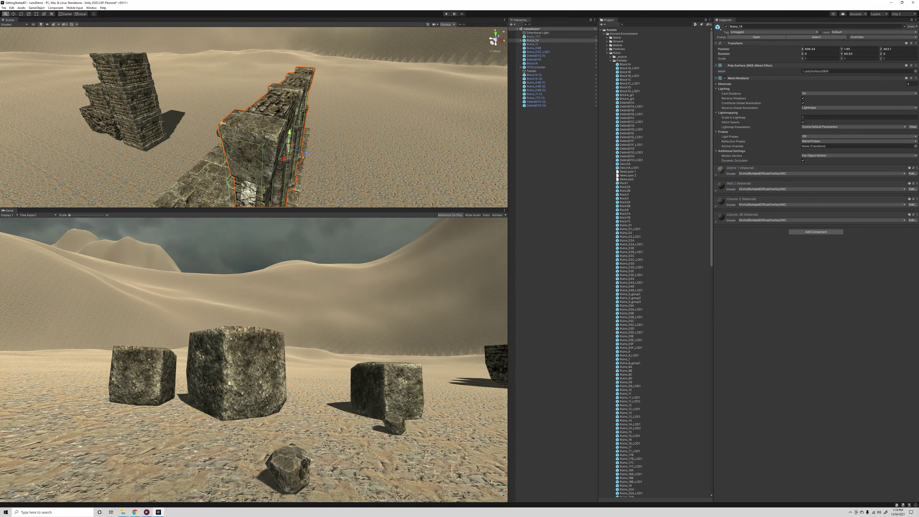
{"action": "middle_click_drag", "start_coordinate": [396, 201], "coordinate": [418, 86]}
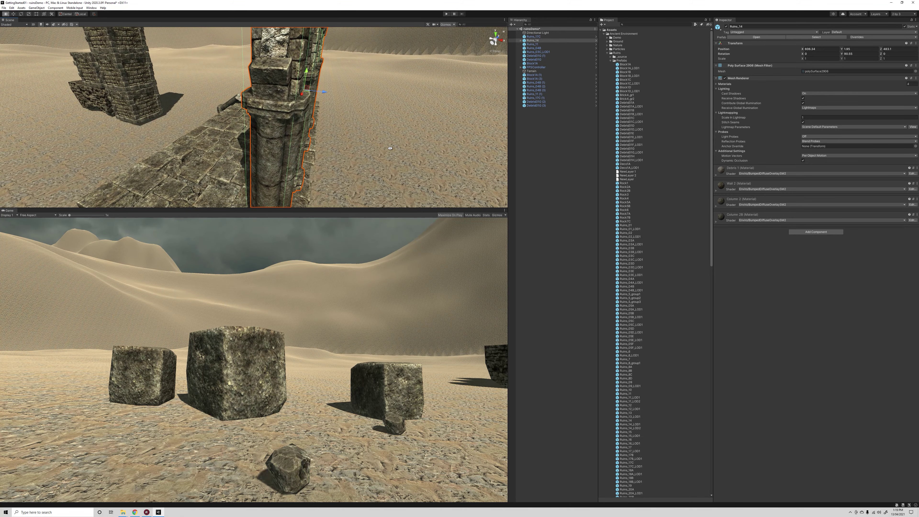
{"action": "left_click_drag", "start_coordinate": [390, 148], "coordinate": [332, 105], "text": "alt"}
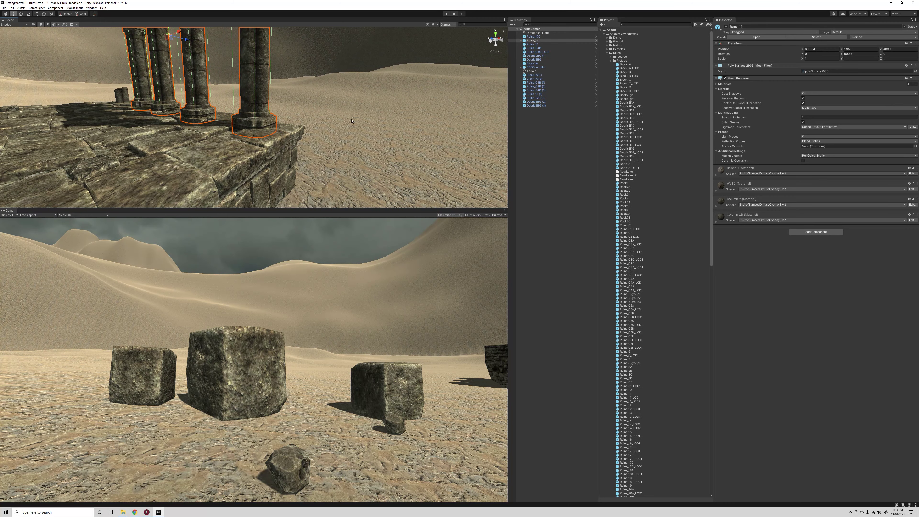
{"action": "middle_click_drag", "start_coordinate": [227, 159], "coordinate": [259, 142]}
{"action": "middle_click_drag", "start_coordinate": [254, 134], "coordinate": [312, 128]}
{"action": "scroll", "coordinate": [356, 157], "scroll_direction": "down", "scroll_amount": 5}
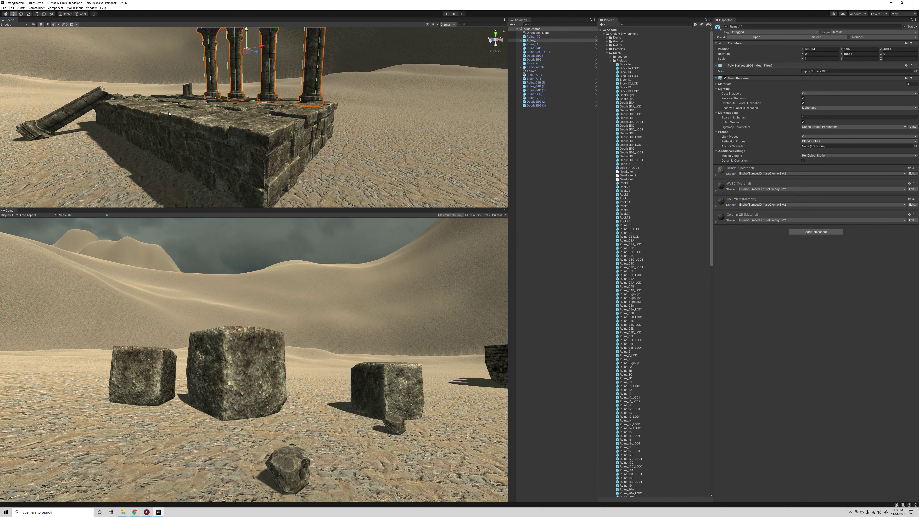